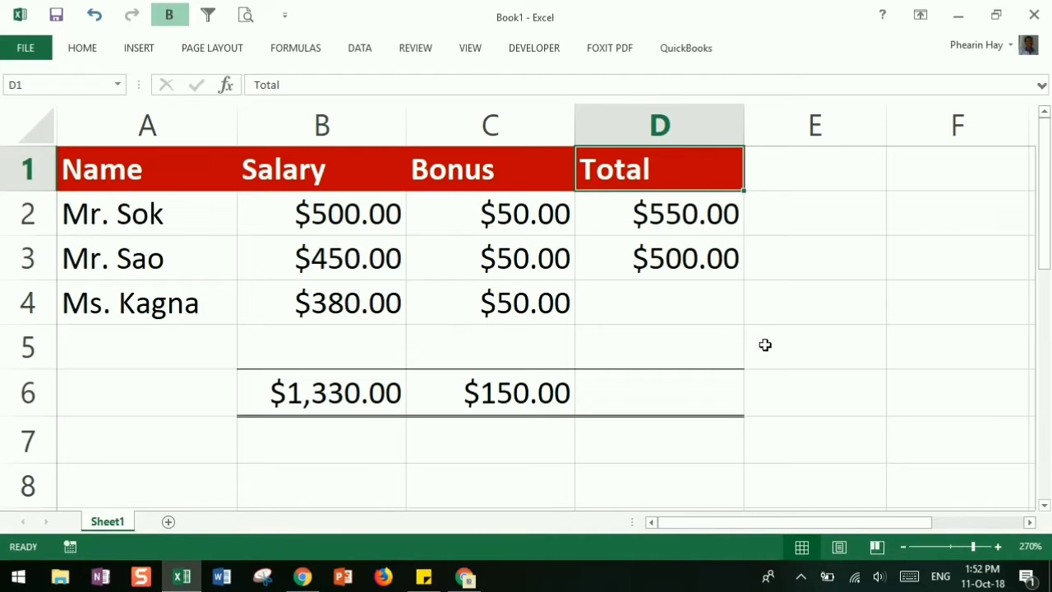
# Inspect the existing Total formulas in D2 and D3 and their cell references
pyautogui.press('Down')
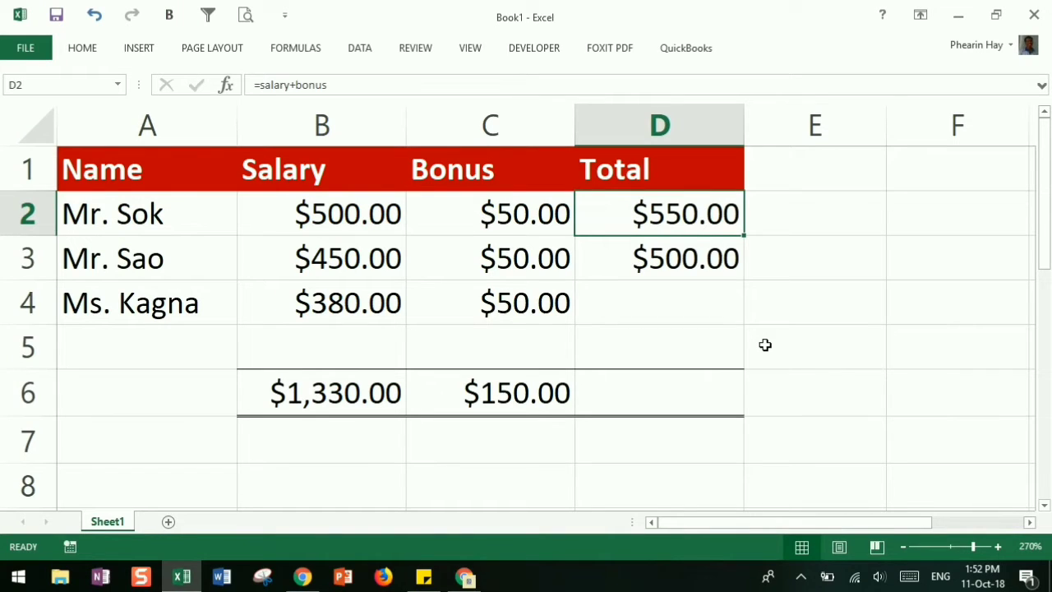
pyautogui.press('Down')
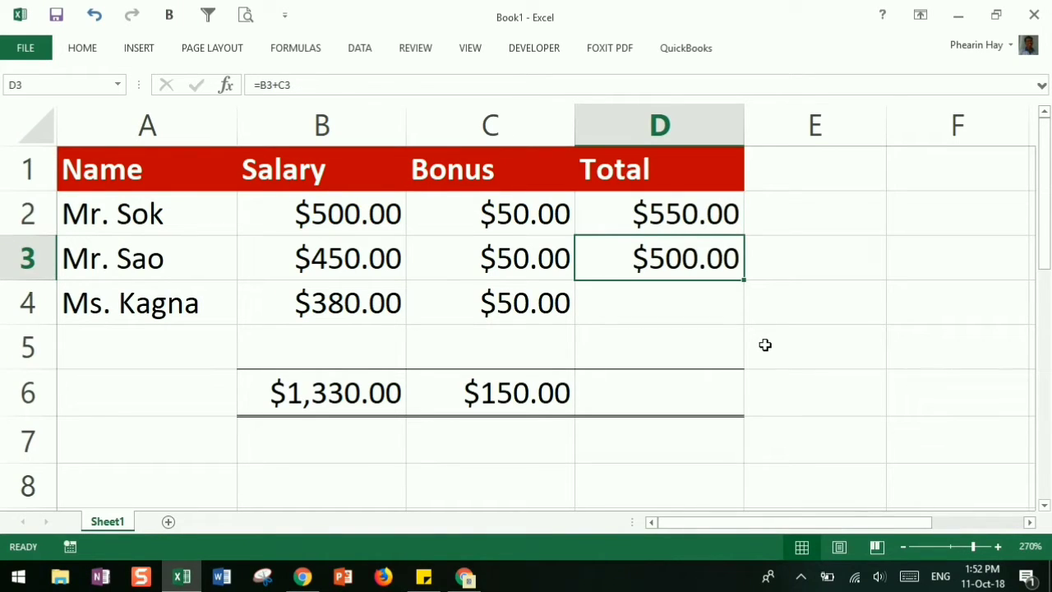
pyautogui.press('F2')
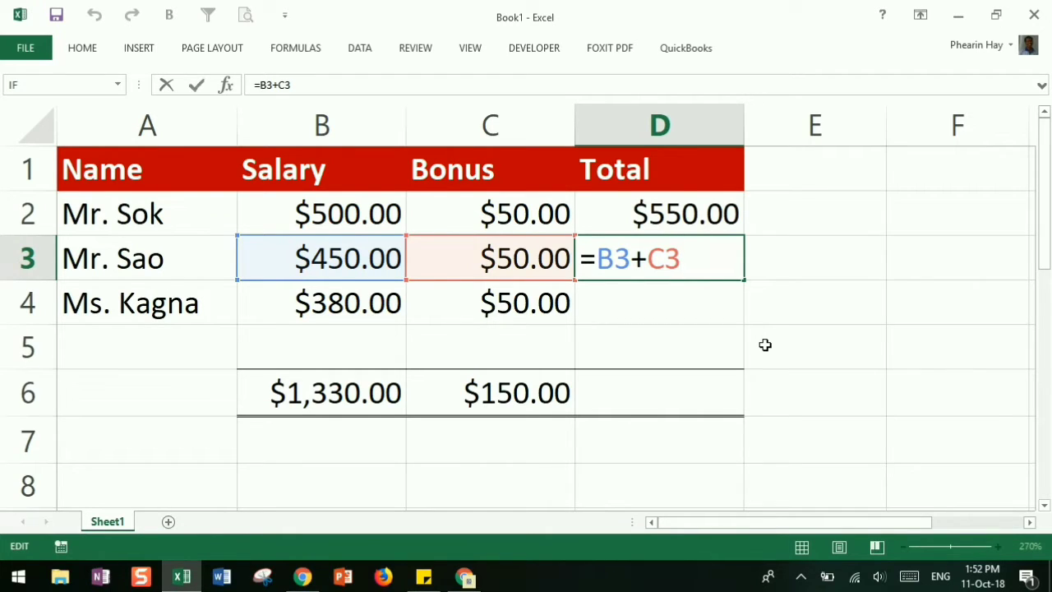
pyautogui.hotkey('ctrl', 'Return')
pyautogui.press('Up')
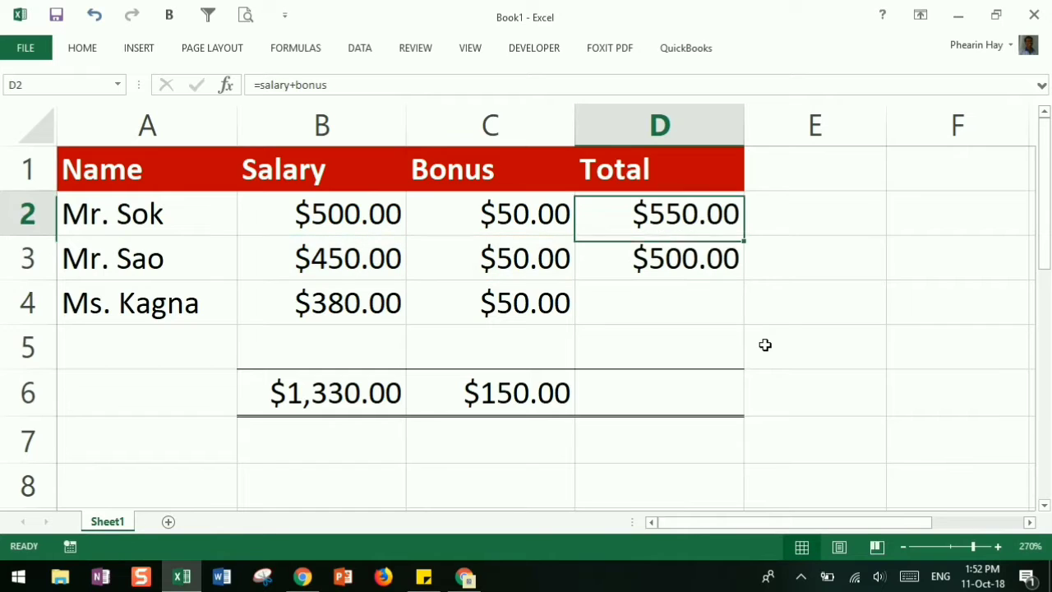
pyautogui.press('F2')
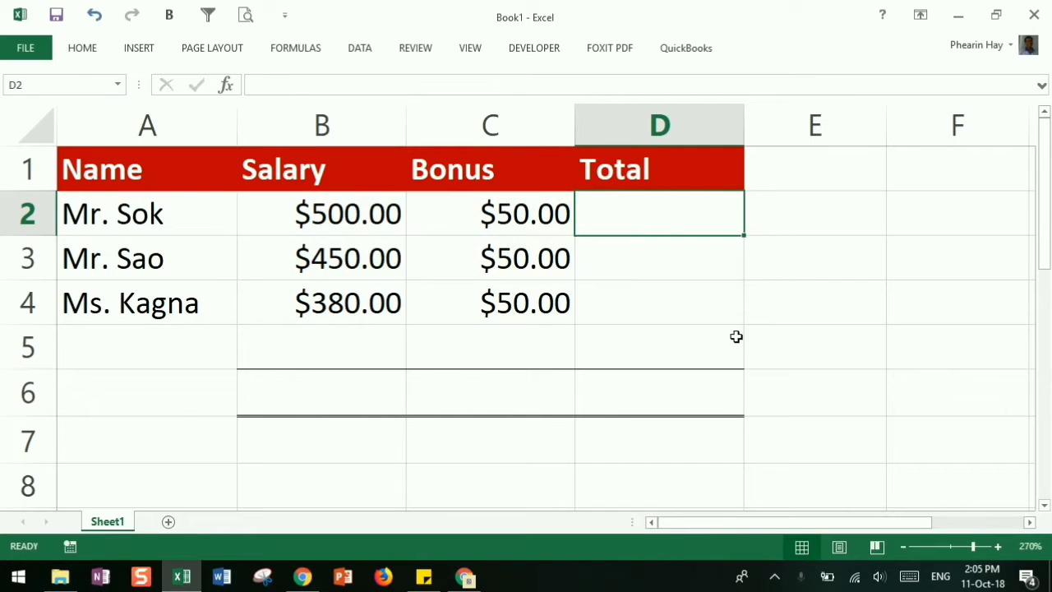
# Enter =salary+bonus in D2, observe the #NAME? error, then clear D2
pyautogui.write('=')
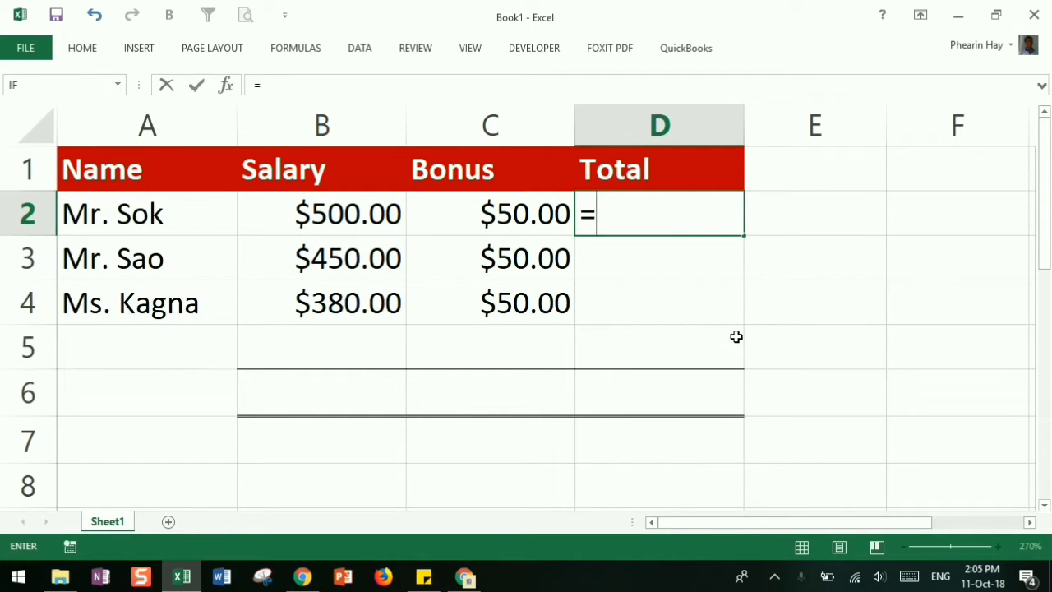
pyautogui.write('salary+')
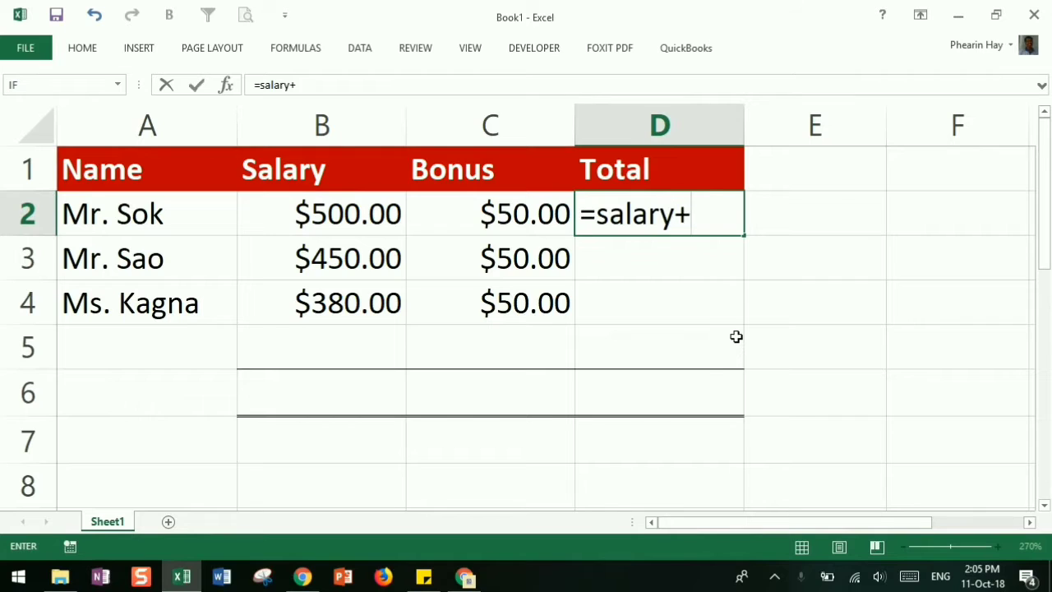
pyautogui.write('bonu')
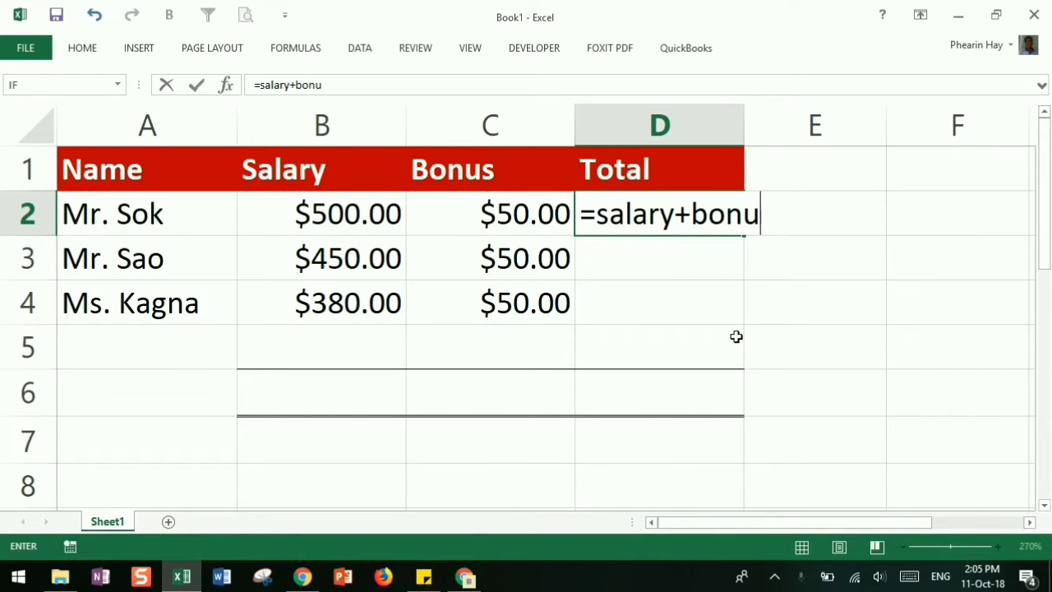
pyautogui.write('s')
pyautogui.press('Return')
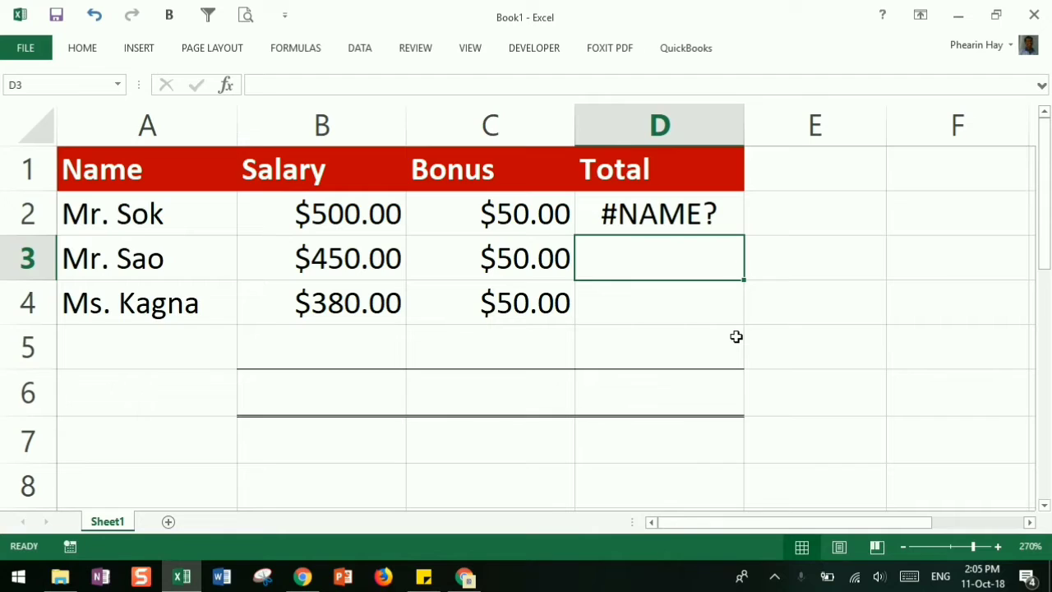
pyautogui.press('Up')
pyautogui.press('F2')
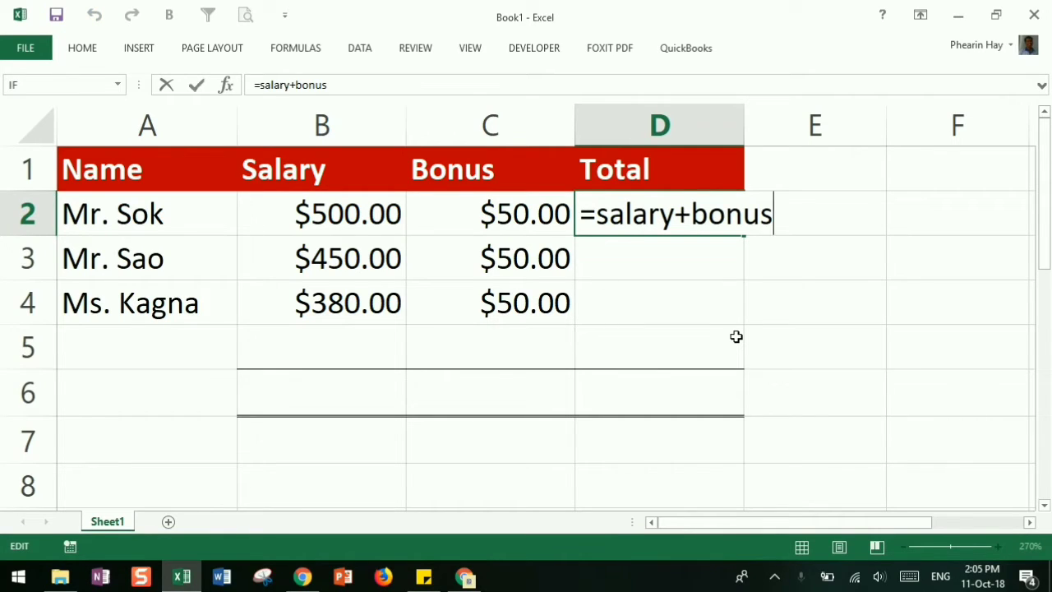
pyautogui.press('Return')
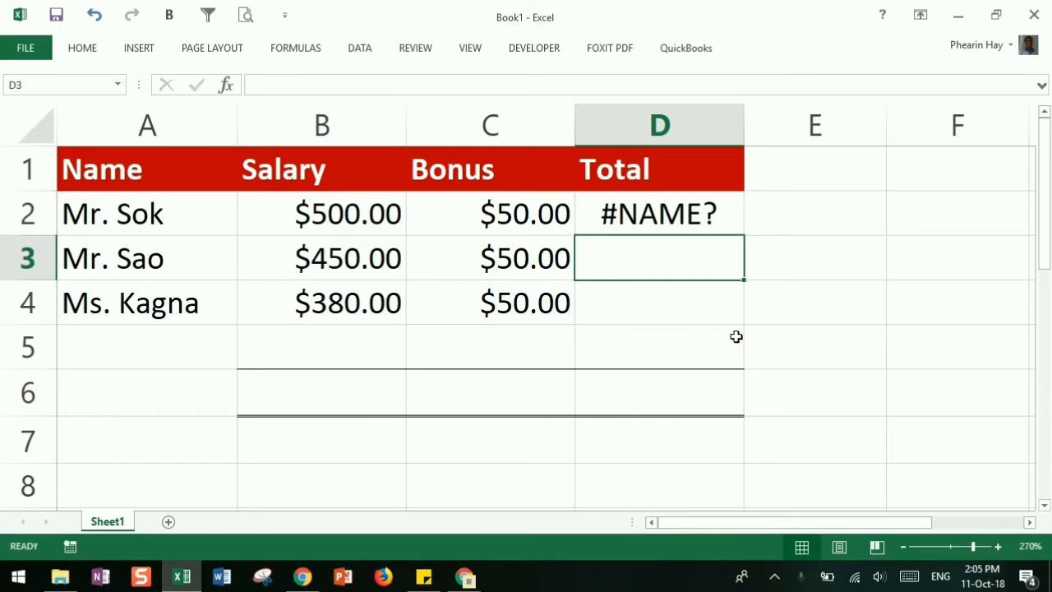
pyautogui.press('Up')
pyautogui.press('Delete')
# Name the Salary amounts B2:B4 'salary' via the Name Box
pyautogui.press('Left')
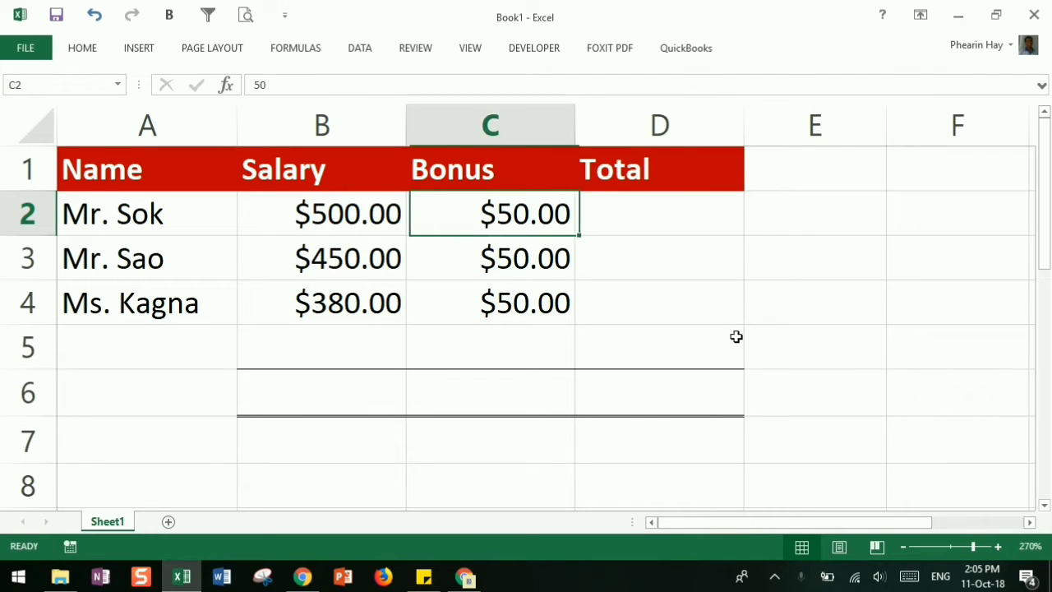
pyautogui.press('Left')
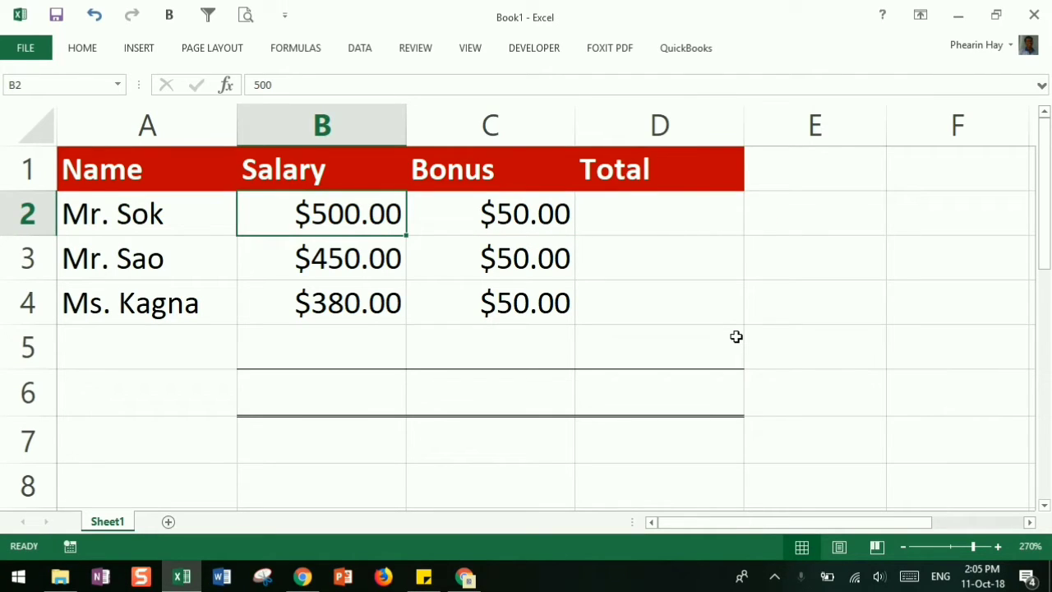
pyautogui.press('Up')
pyautogui.press('Down')
pyautogui.hotkey('shift', 'Down')
pyautogui.hotkey('shift', 'Down')
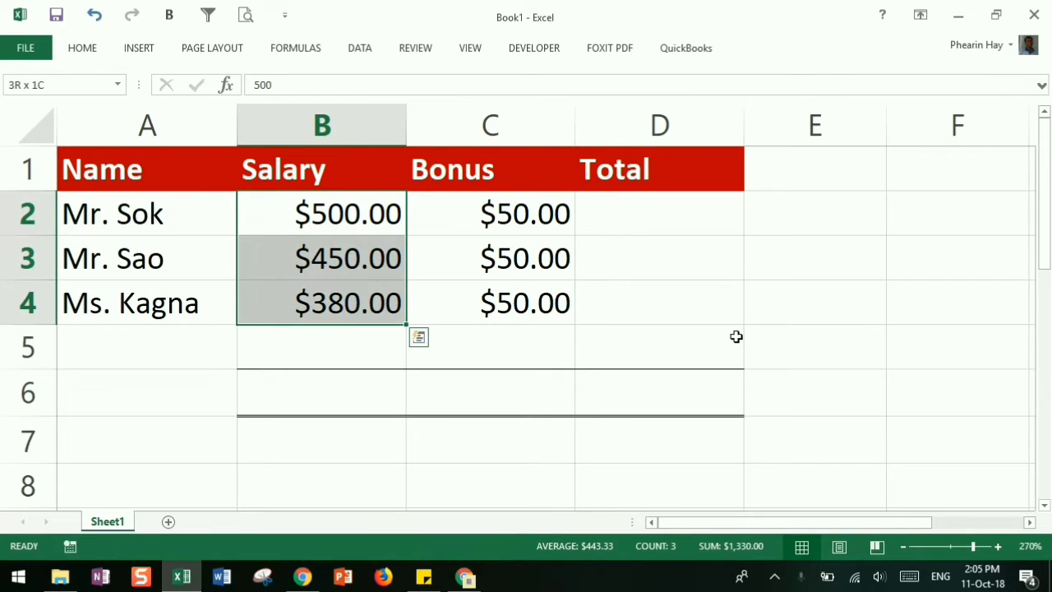
pyautogui.click(32, 83)
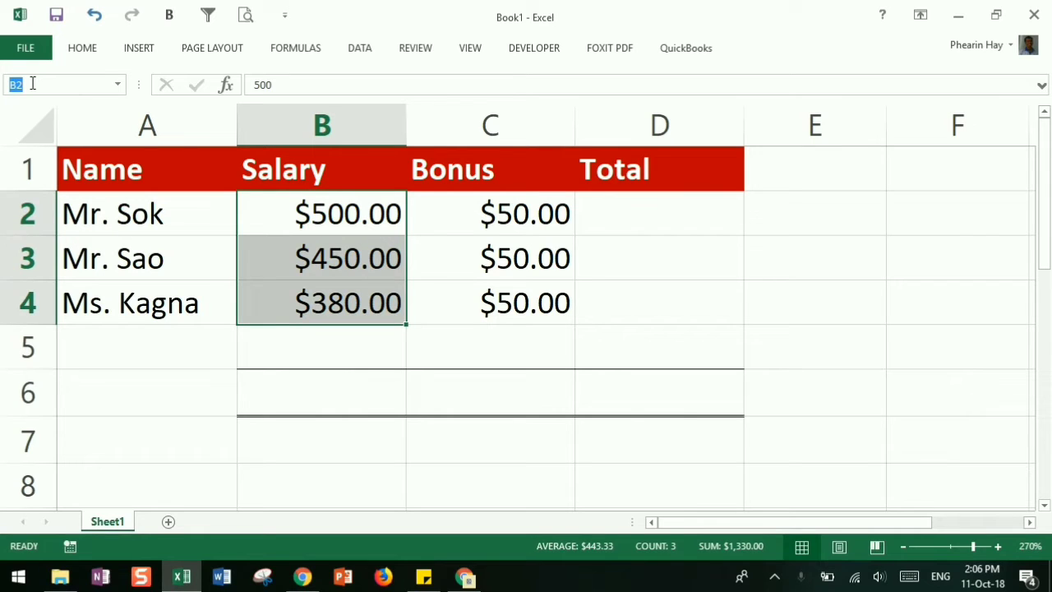
pyautogui.write('salar')
pyautogui.press('BackSpace')
pyautogui.write('ary')
pyautogui.press('Return')
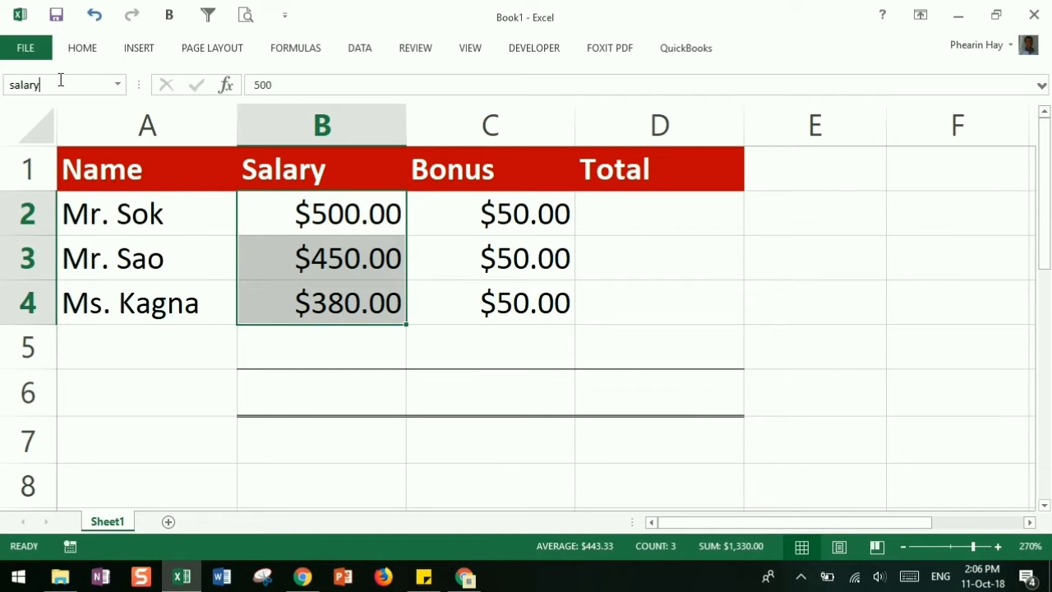
pyautogui.press('Return')
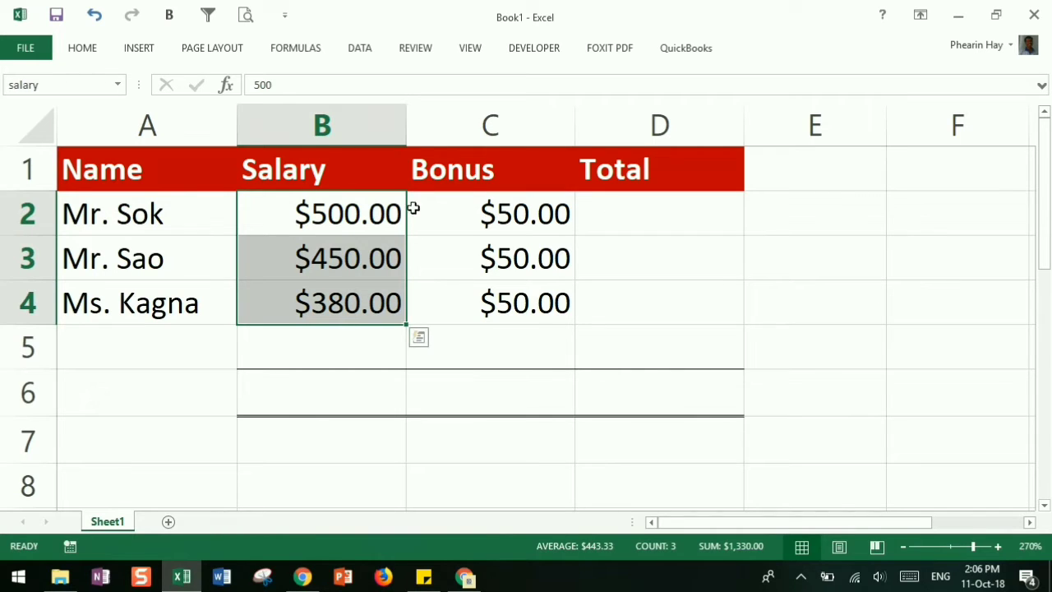
# Select the Bonus amounts C2:C4 and type 'bonus' in the Name Box
pyautogui.click(464, 229)
pyautogui.hotkey('shift', 'Down')
pyautogui.hotkey('shift', 'Down')
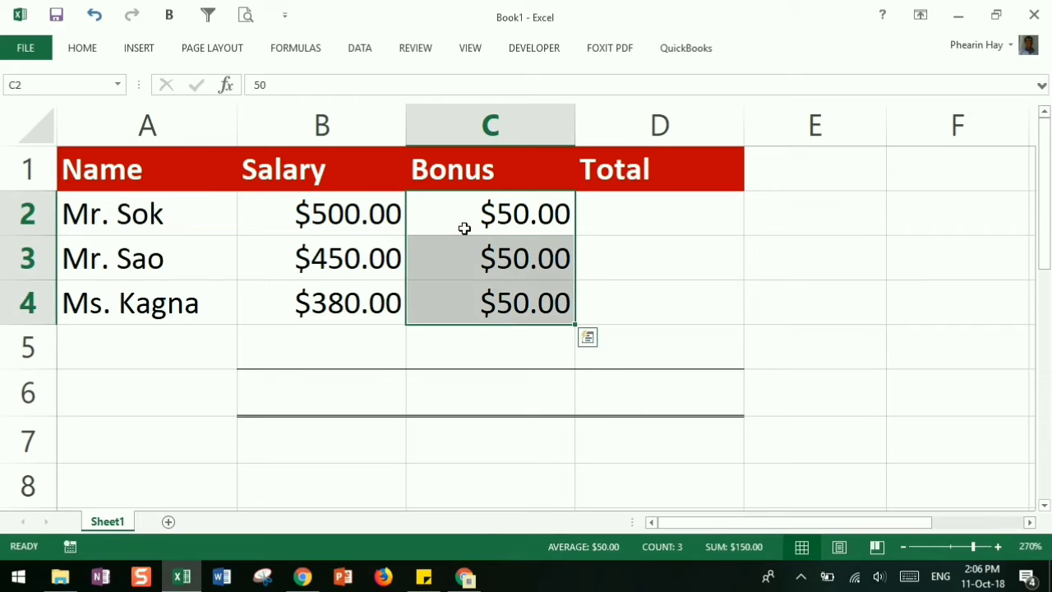
pyautogui.click(78, 82)
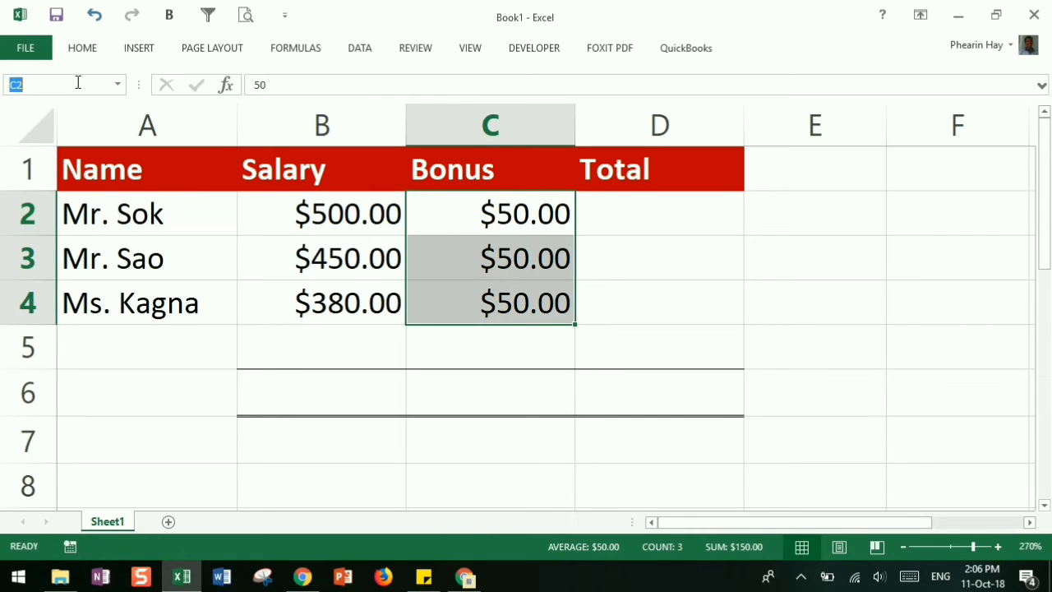
pyautogui.write('bon')
pyautogui.write('us')
# Confirm the name 'bonus' for C2:C4 and enter =salary+bonus in D2, giving $550.00
pyautogui.press('Return')
pyautogui.click(624, 225)
pyautogui.write('=')
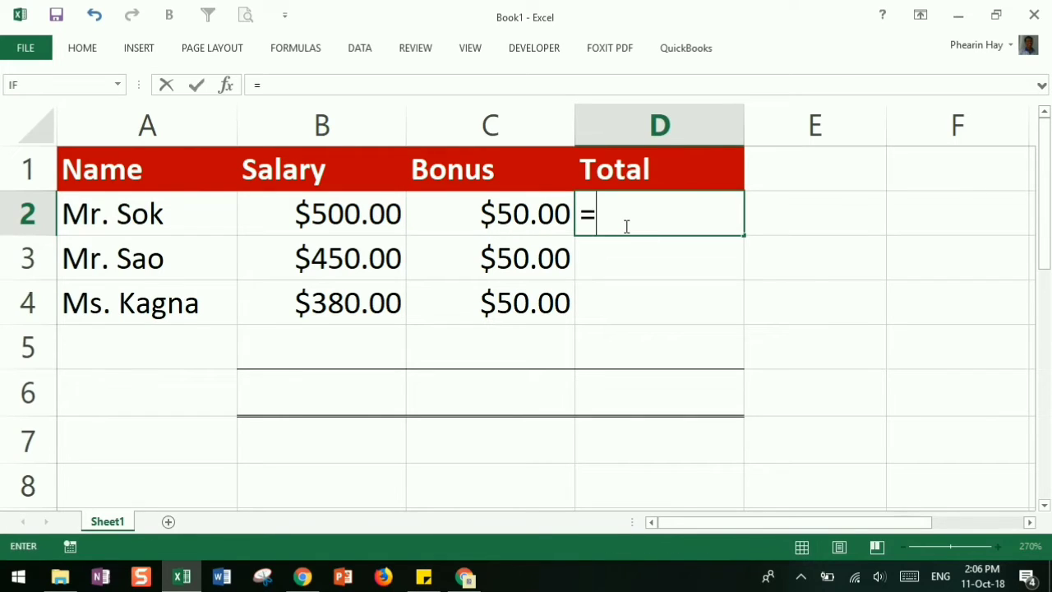
pyautogui.write('sal')
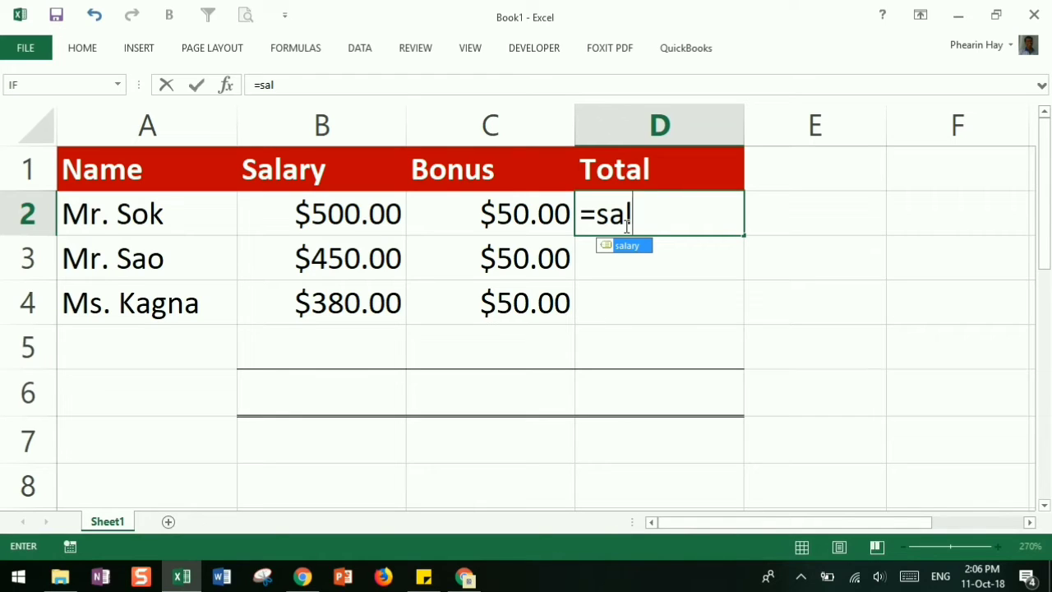
pyautogui.press('Tab')
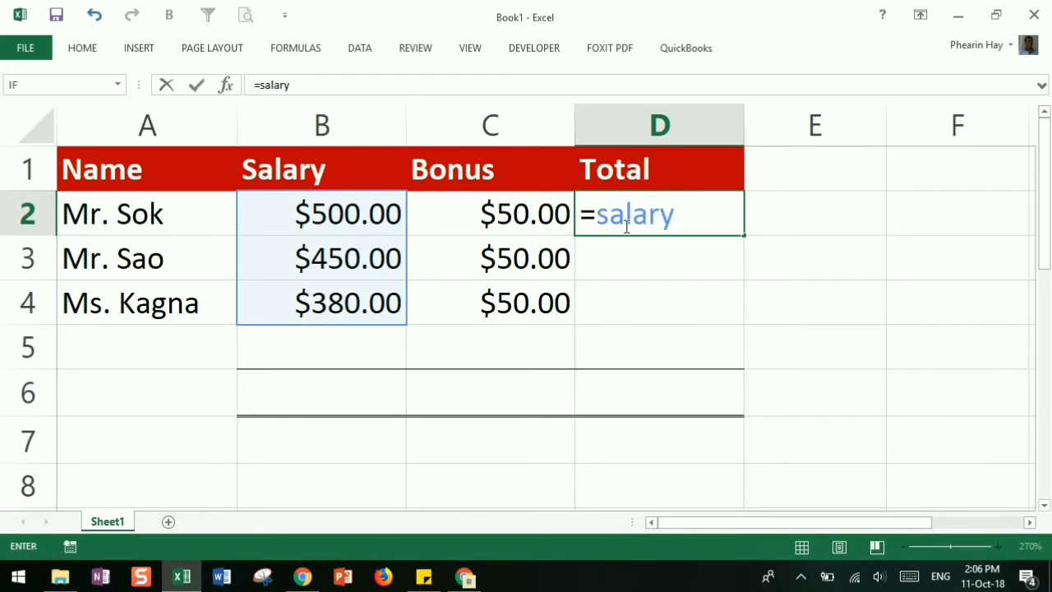
pyautogui.write('+bo')
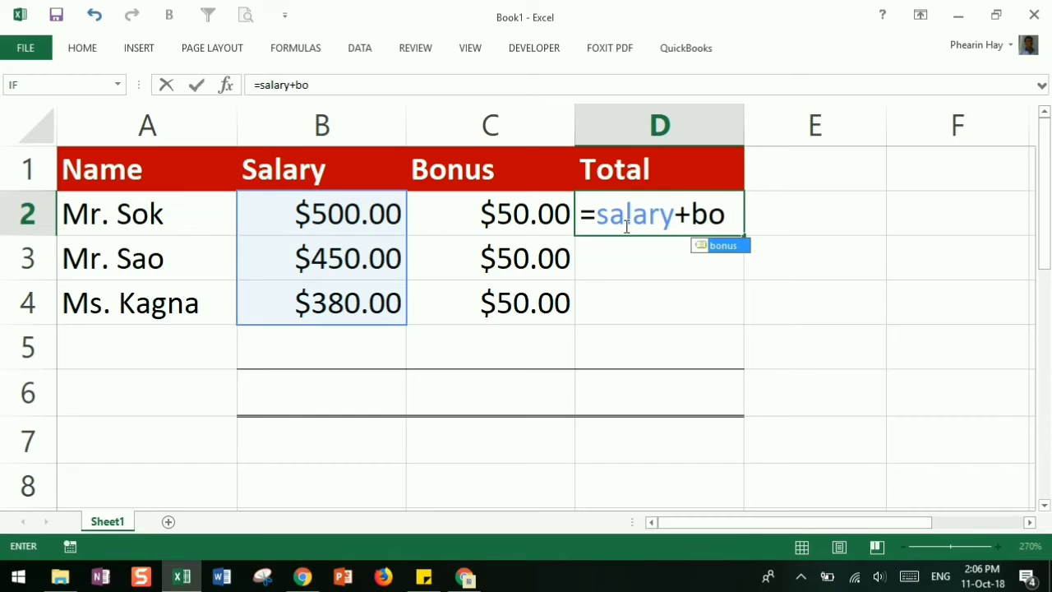
pyautogui.press('Tab')
pyautogui.press('Return')
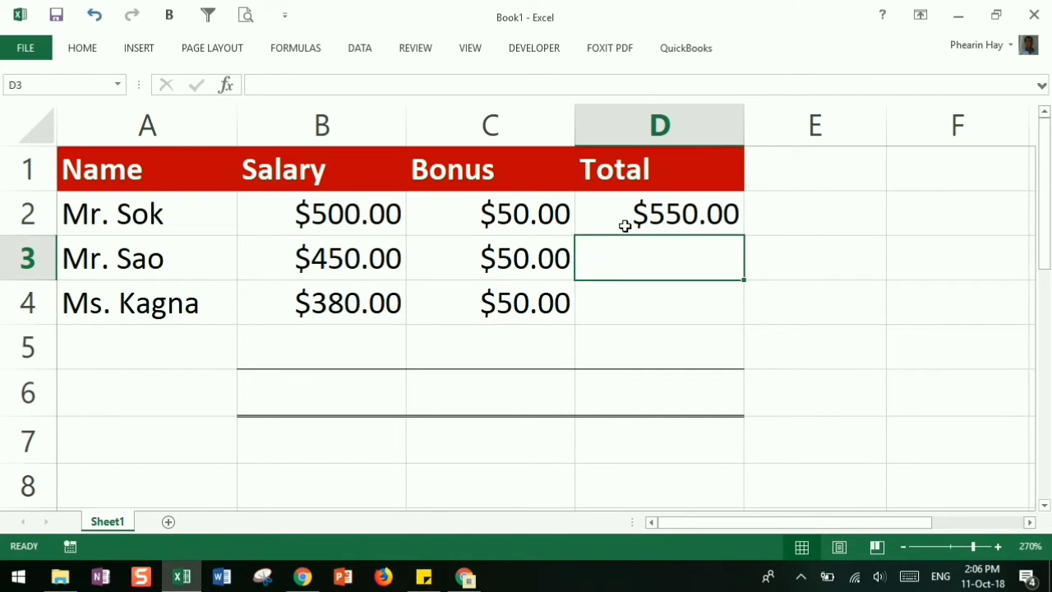
pyautogui.press('Left')
pyautogui.press('Left')
# Enter =SUM(salary) in B6 to total the salaries ($1,330.00)
pyautogui.press('Down')
pyautogui.press('Down')
pyautogui.press('Down')
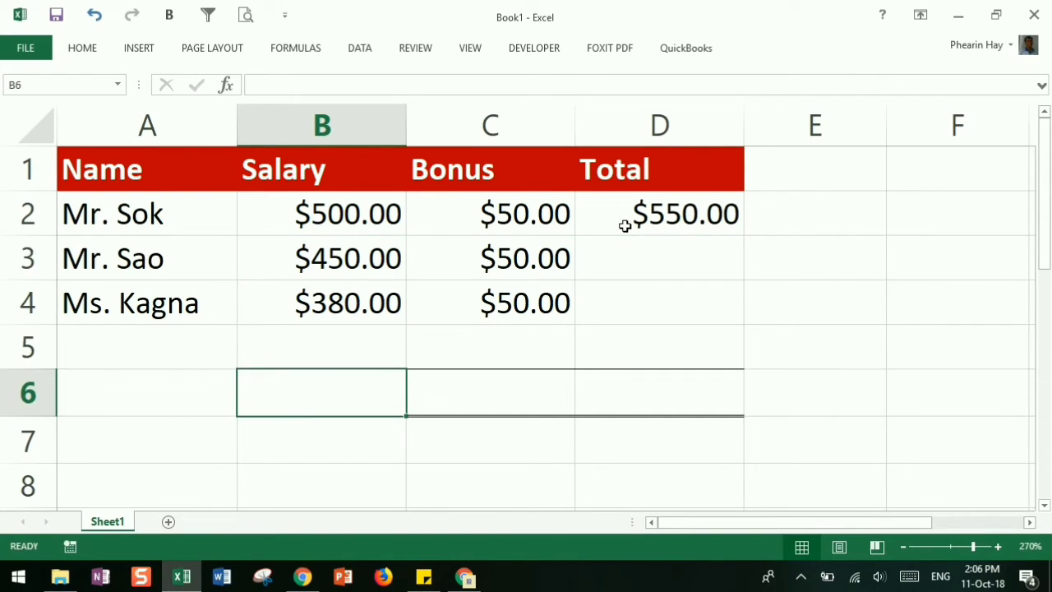
pyautogui.write('=sum')
pyautogui.press('Tab')
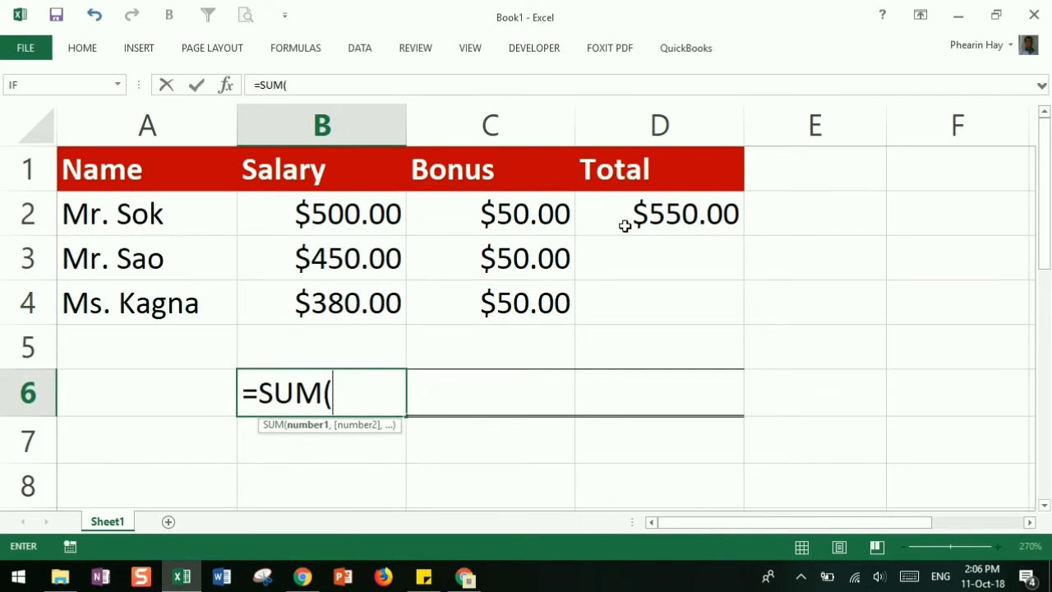
pyautogui.write('sa')
pyautogui.press('Tab')
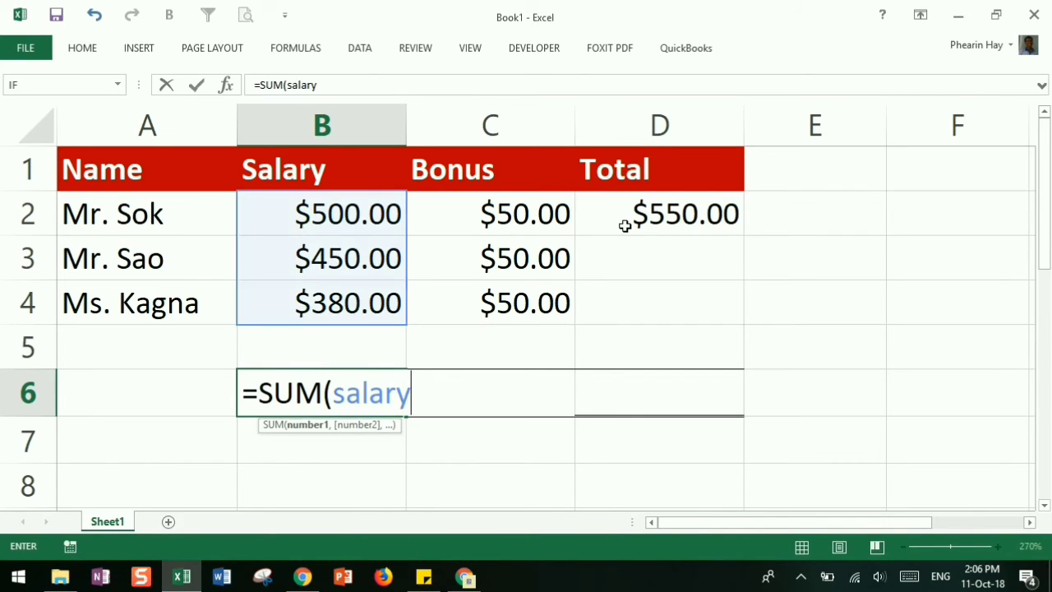
pyautogui.hotkey('ctrl', 'Return')
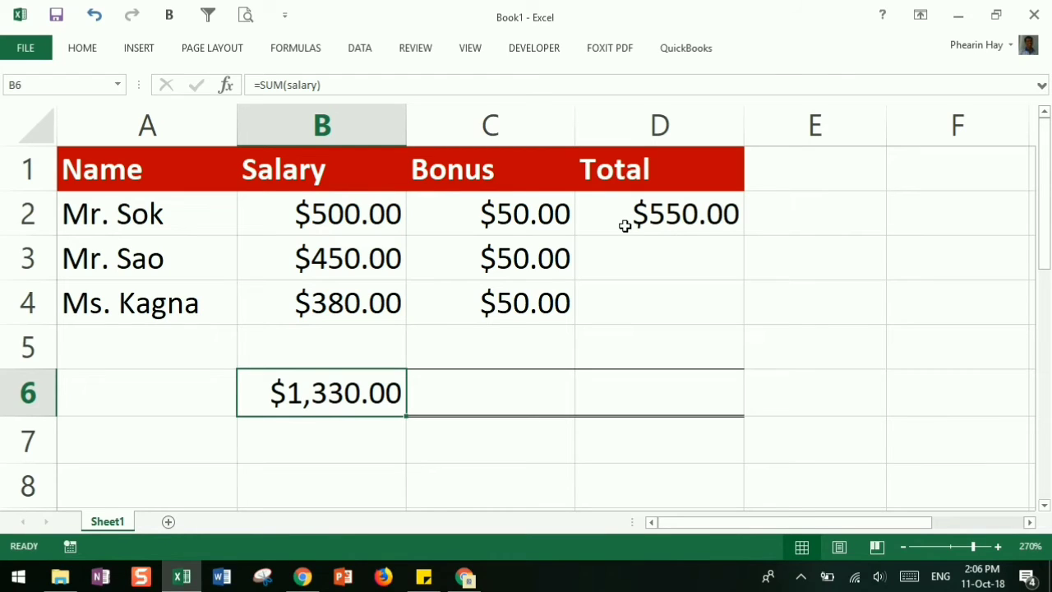
# Enter =SUM(bonus) in C6 to total the bonuses ($150.00)
pyautogui.press('Right')
pyautogui.press('Right')
pyautogui.press('Left')
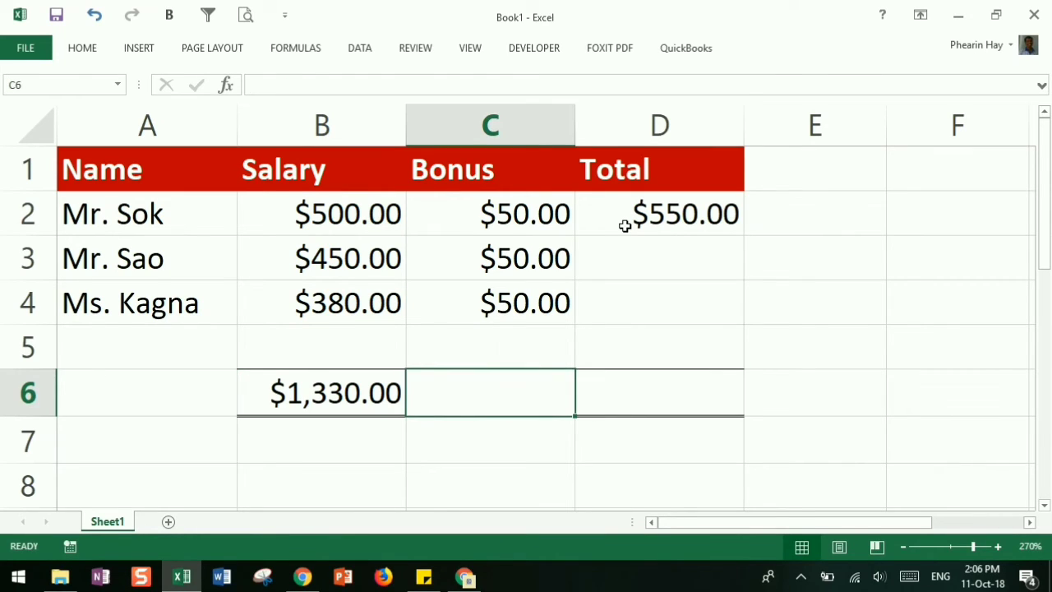
pyautogui.write('=sum(')
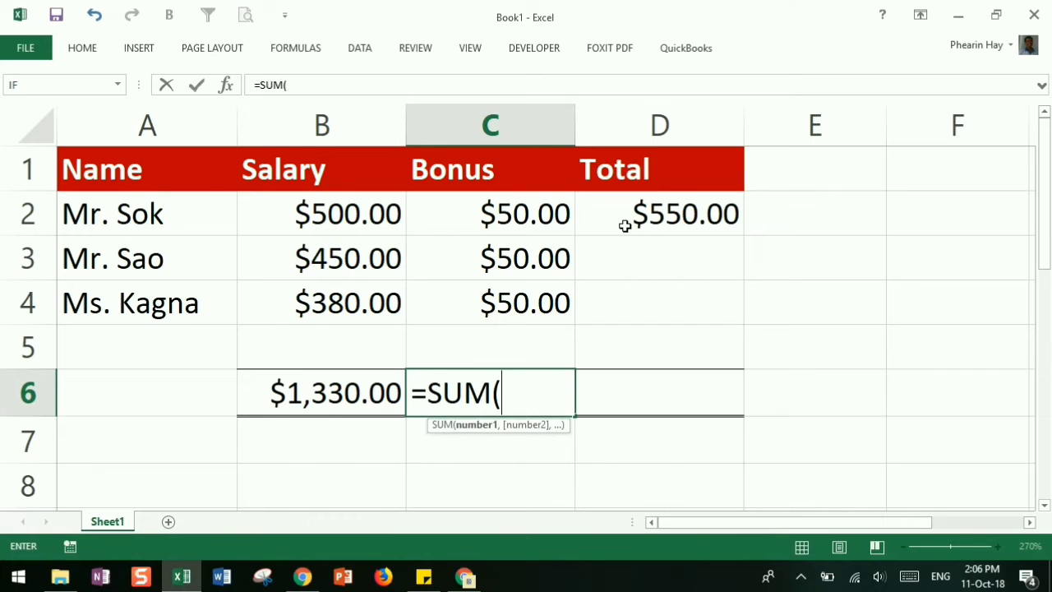
pyautogui.write('b')
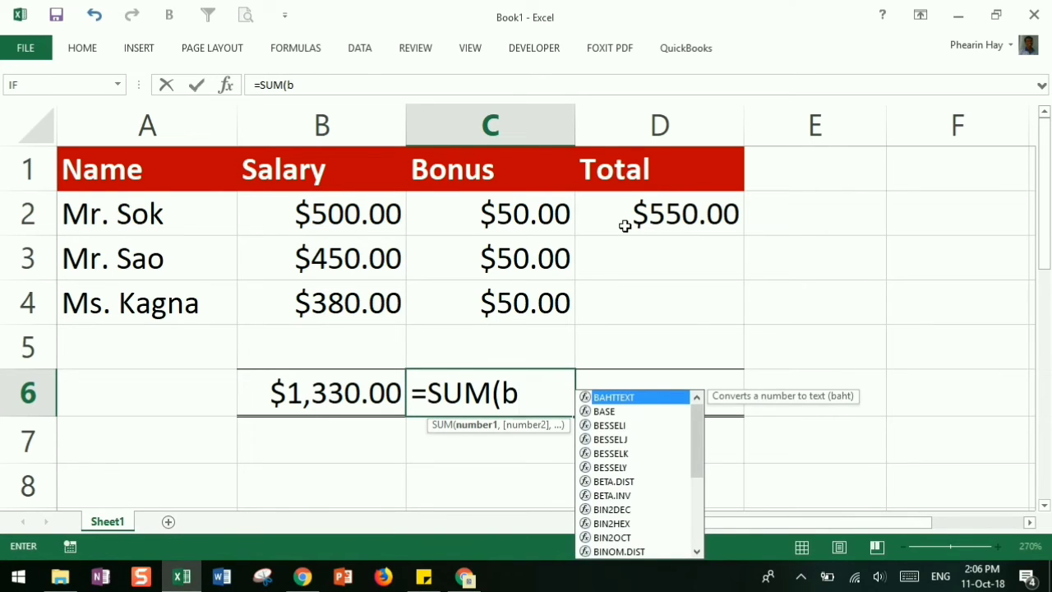
pyautogui.write('u')
pyautogui.press('BackSpace')
pyautogui.write('on')
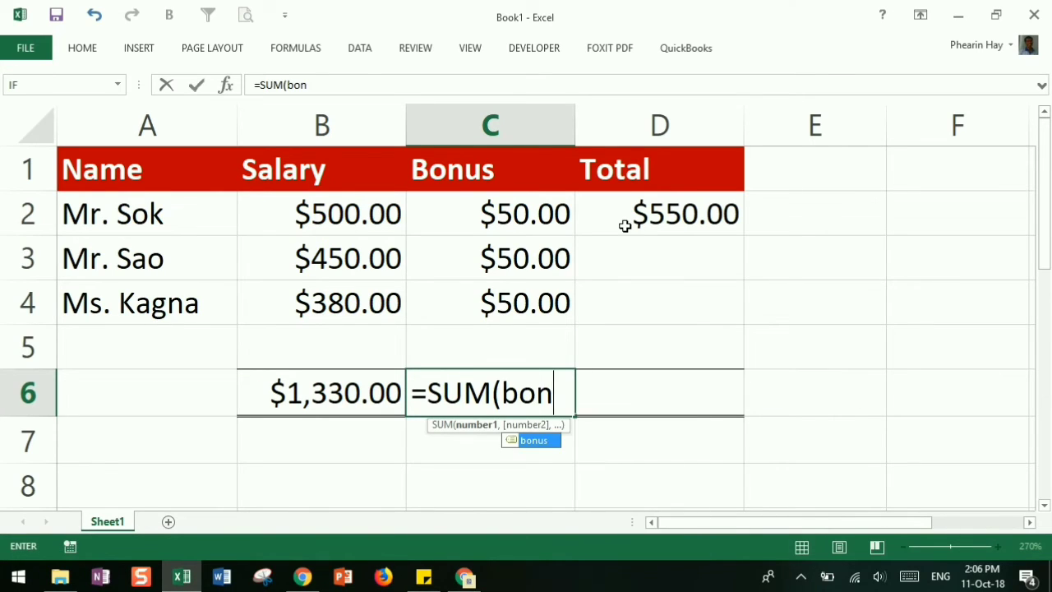
pyautogui.press('Tab')
pyautogui.hotkey('ctrl', 'Return')
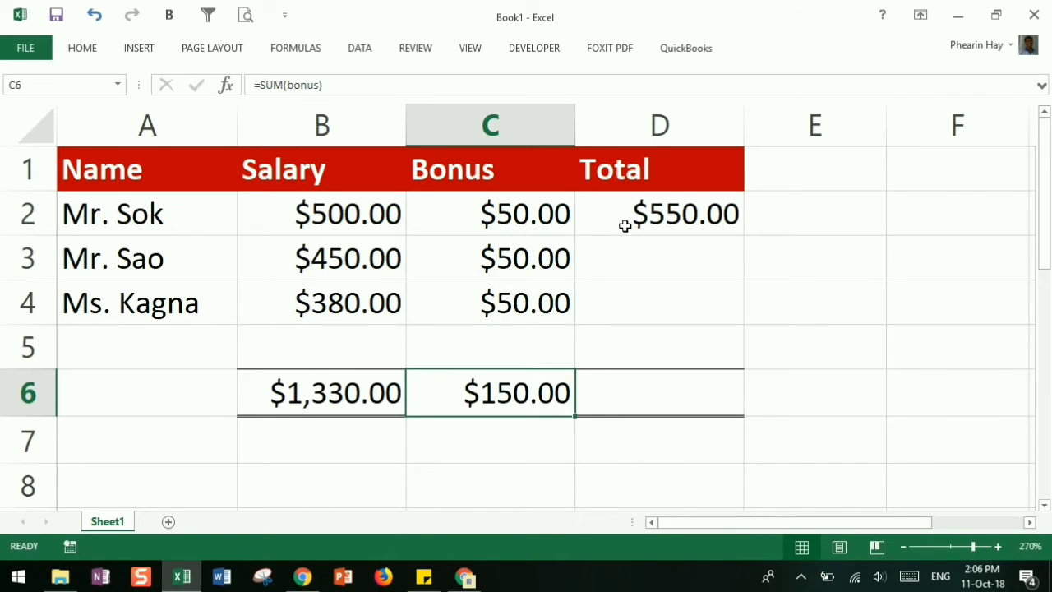
pyautogui.press('Up')
pyautogui.press('Up')
pyautogui.press('Right')
pyautogui.press('Up')
pyautogui.press('Up')
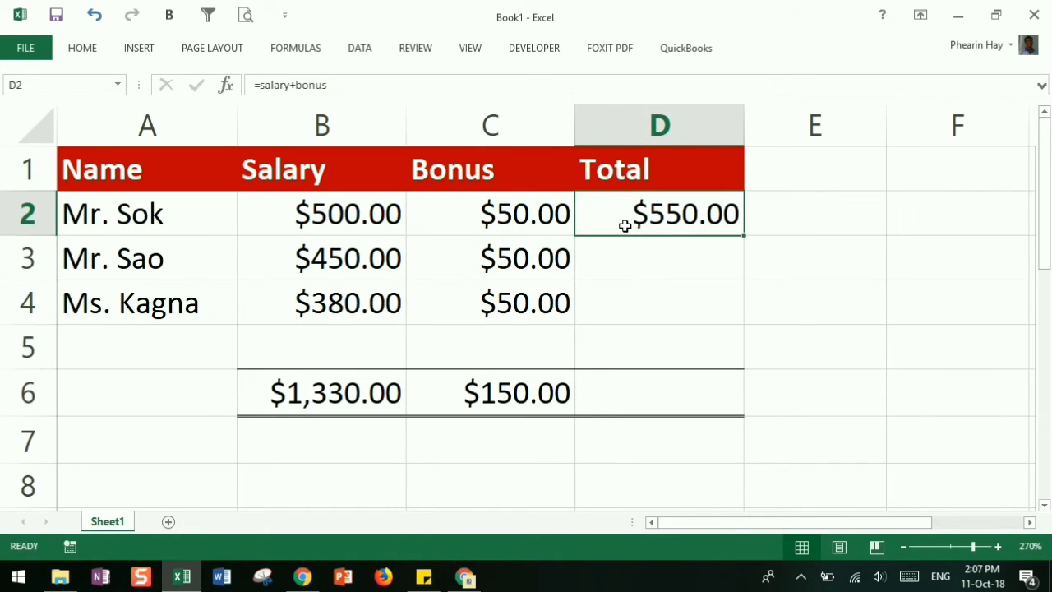
# Fill the D2 formula down to D3:D4 ($500.00, $430.00) and check both formulas
pyautogui.doubleClick(744, 236)
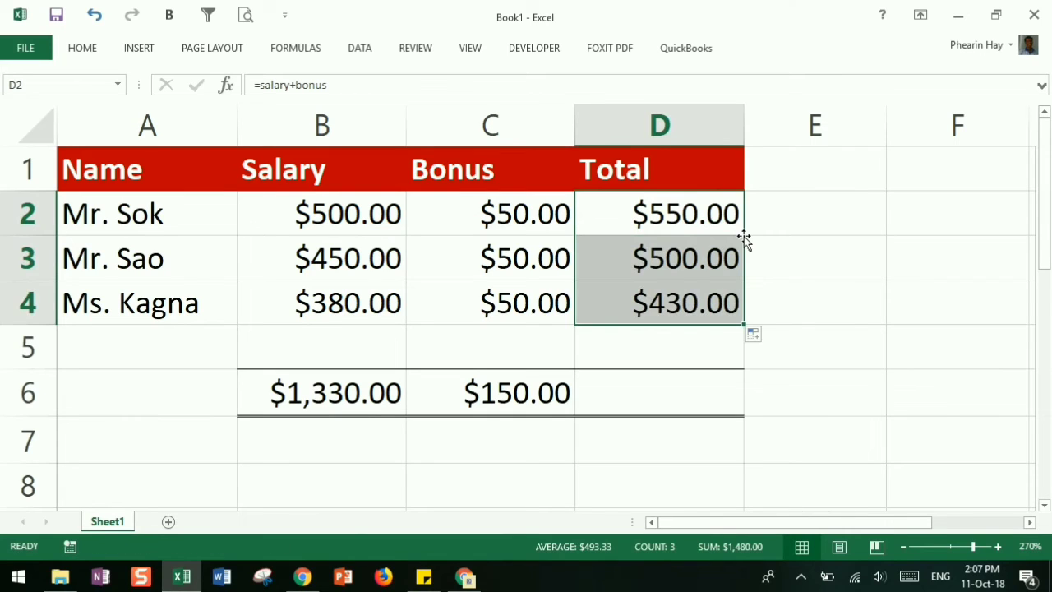
pyautogui.click(689, 255)
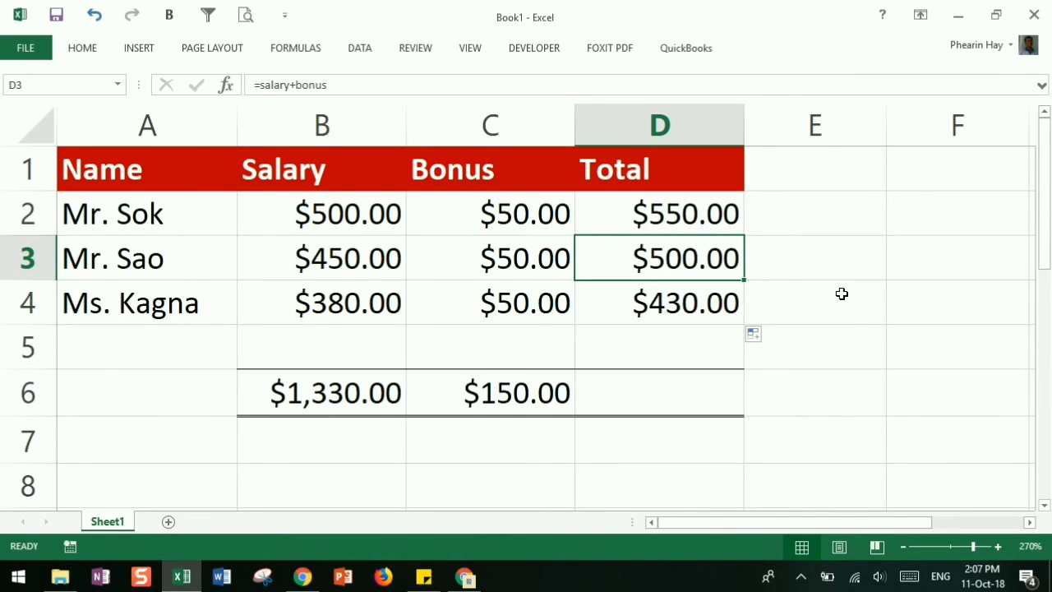
pyautogui.press('F2')
pyautogui.press('Escape')
pyautogui.press('Down')
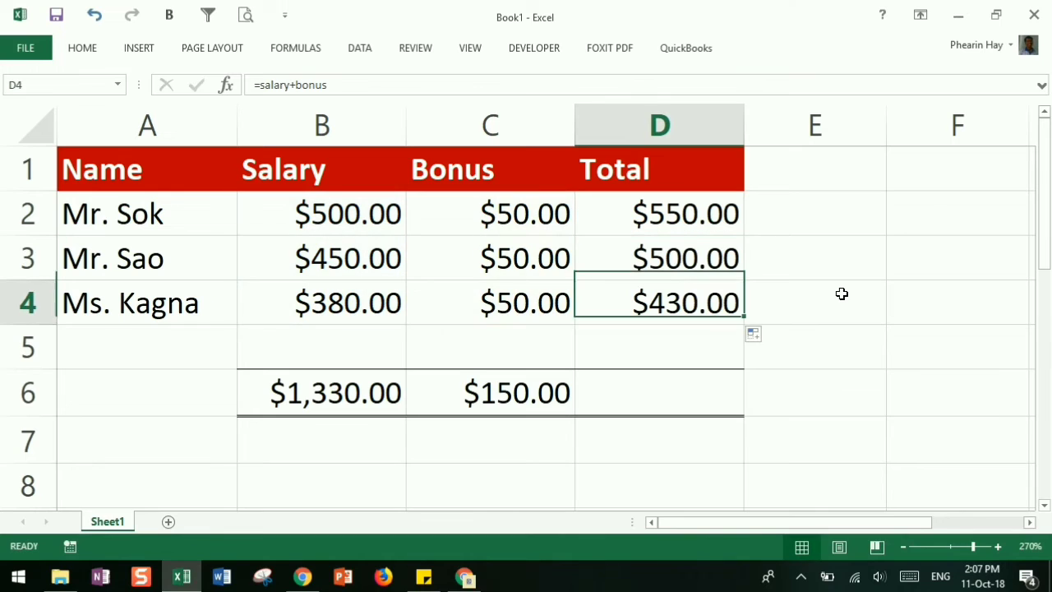
pyautogui.press('F2')
pyautogui.press('Escape')
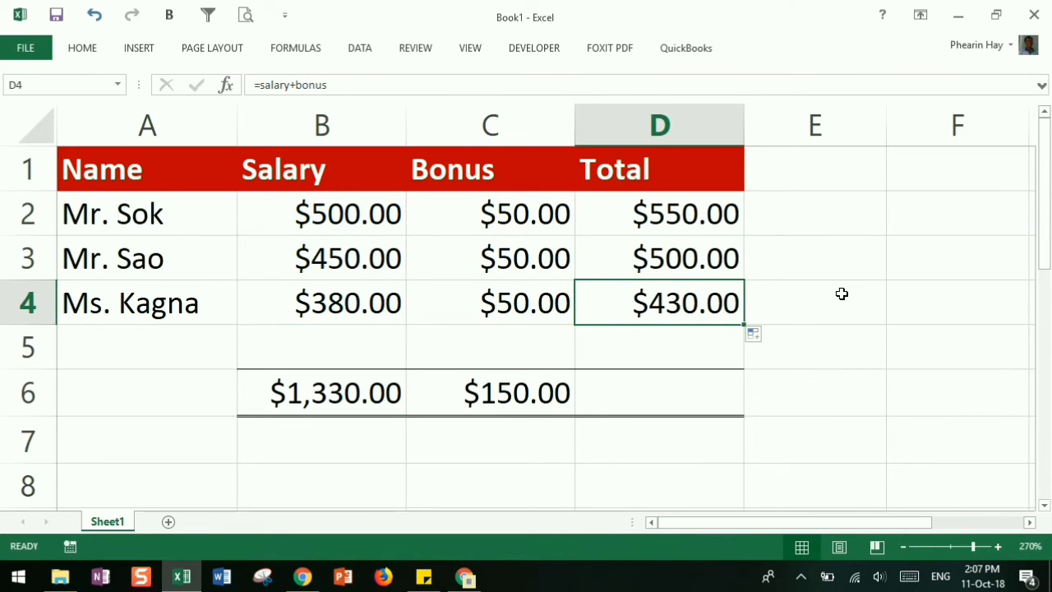
pyautogui.click(337, 394)
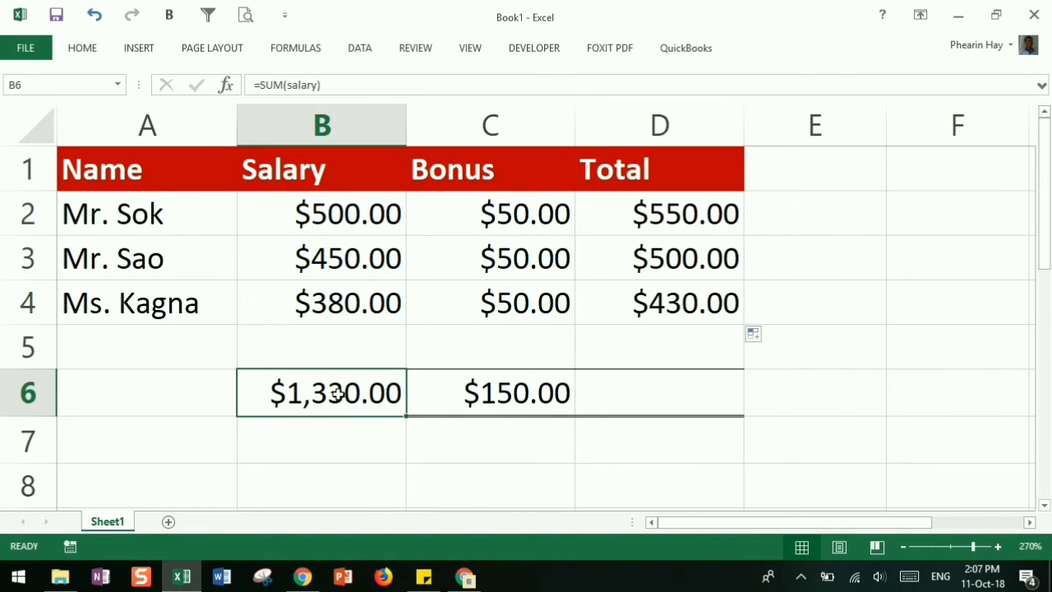
pyautogui.hotkey('ctrl', 'c')
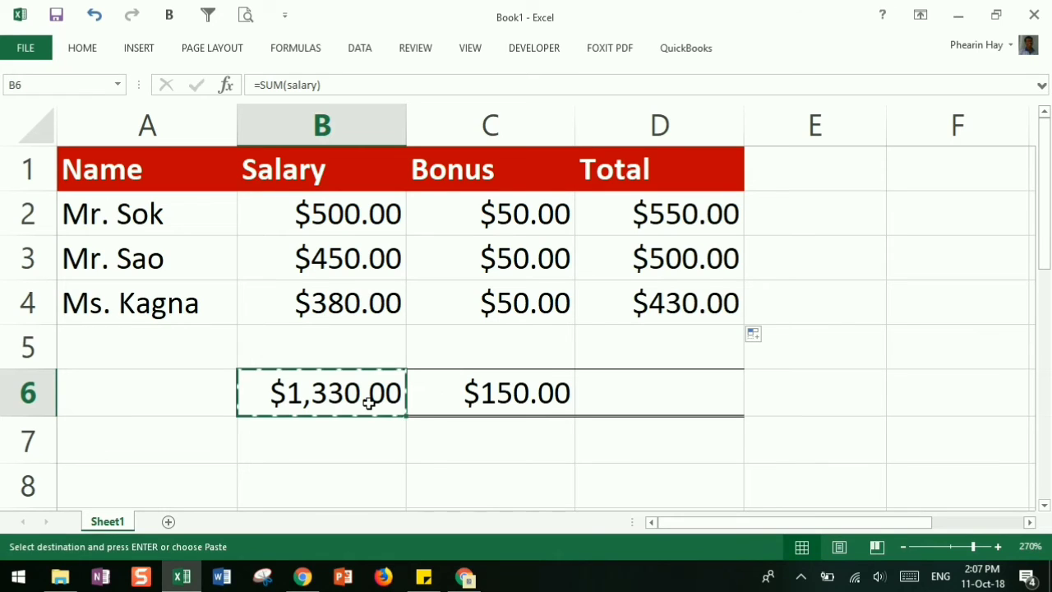
pyautogui.press('Right')
pyautogui.press('Return')
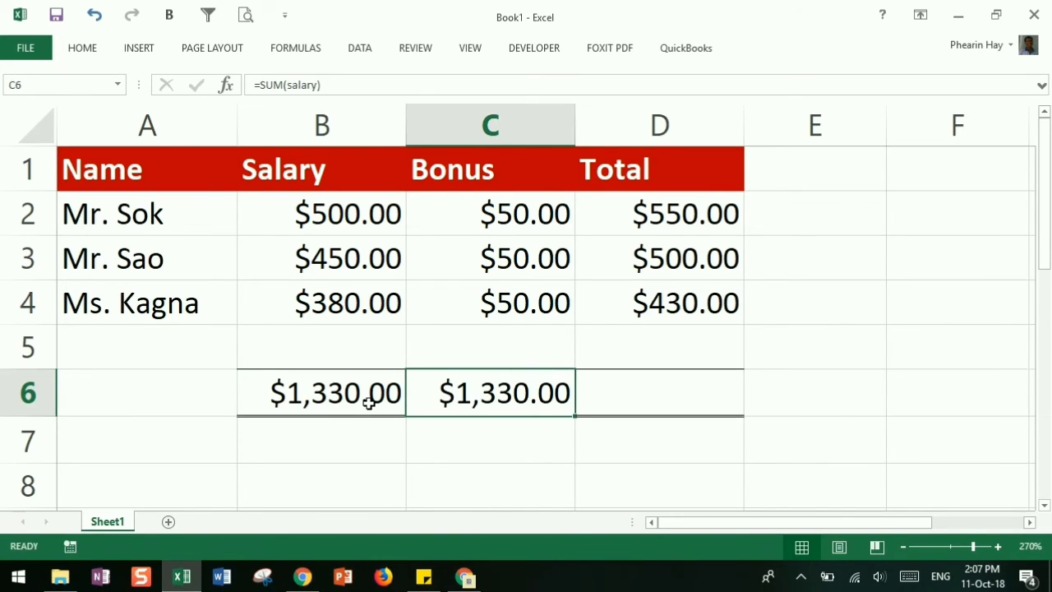
pyautogui.press('F2')
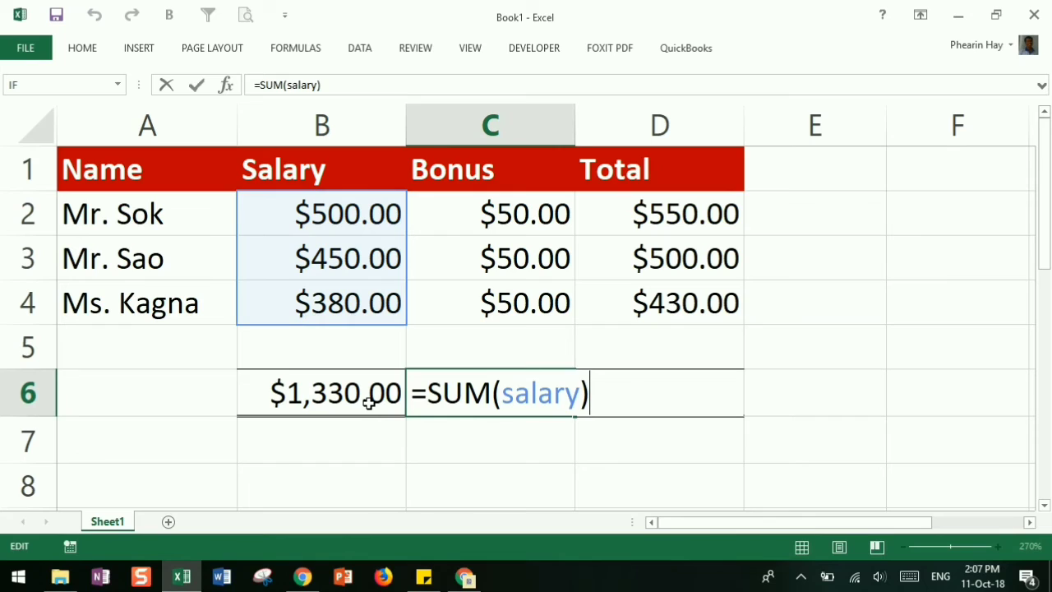
pyautogui.press('Escape')
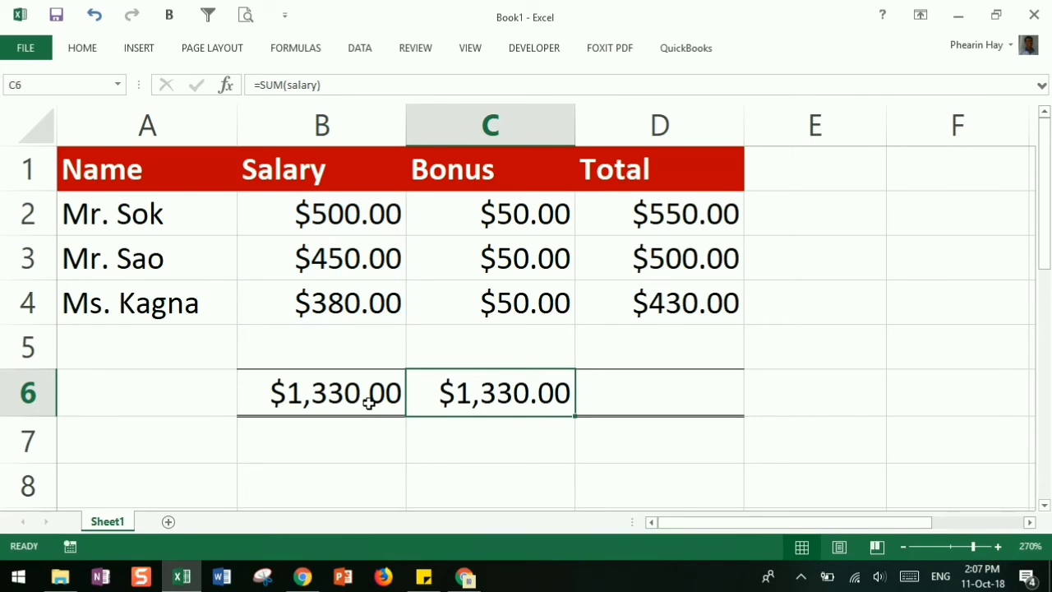
pyautogui.hotkey('ctrl', 'z')
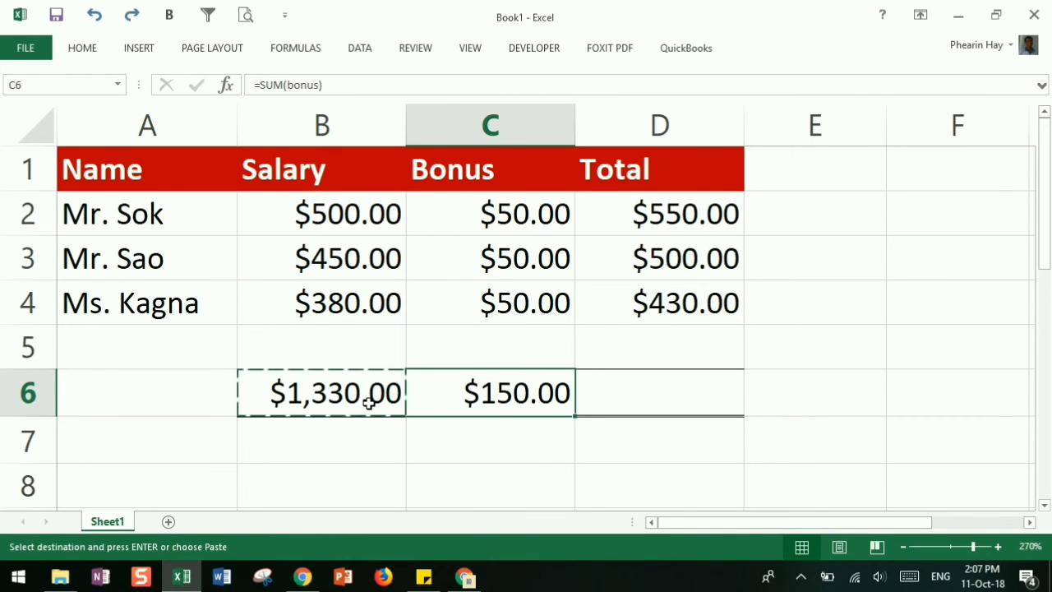
# Enter =SUM(total) in D6 for the grand total
pyautogui.click(614, 397)
pyautogui.write('=')
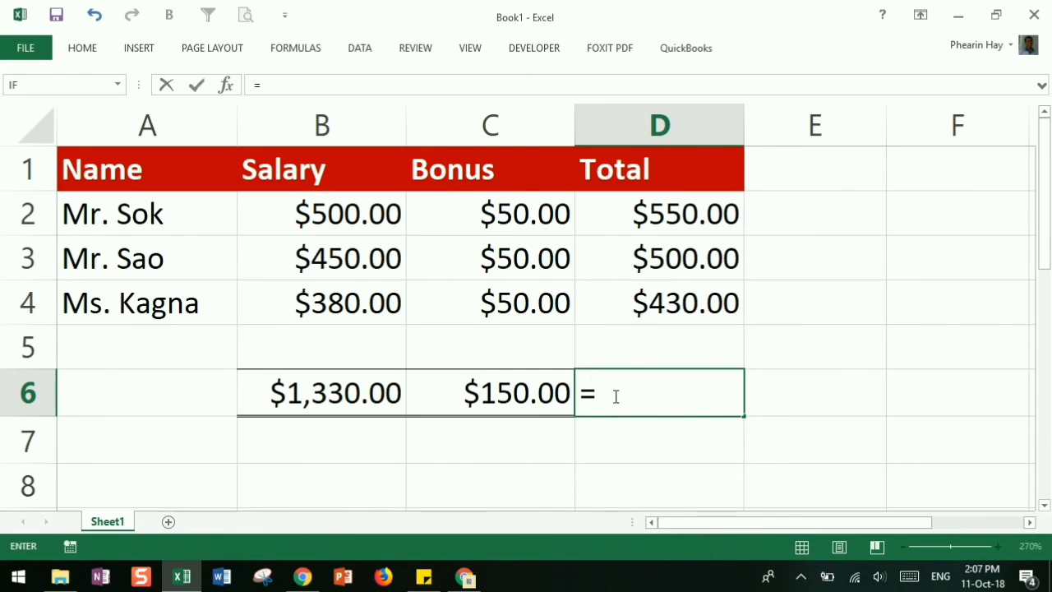
pyautogui.write('SUM(')
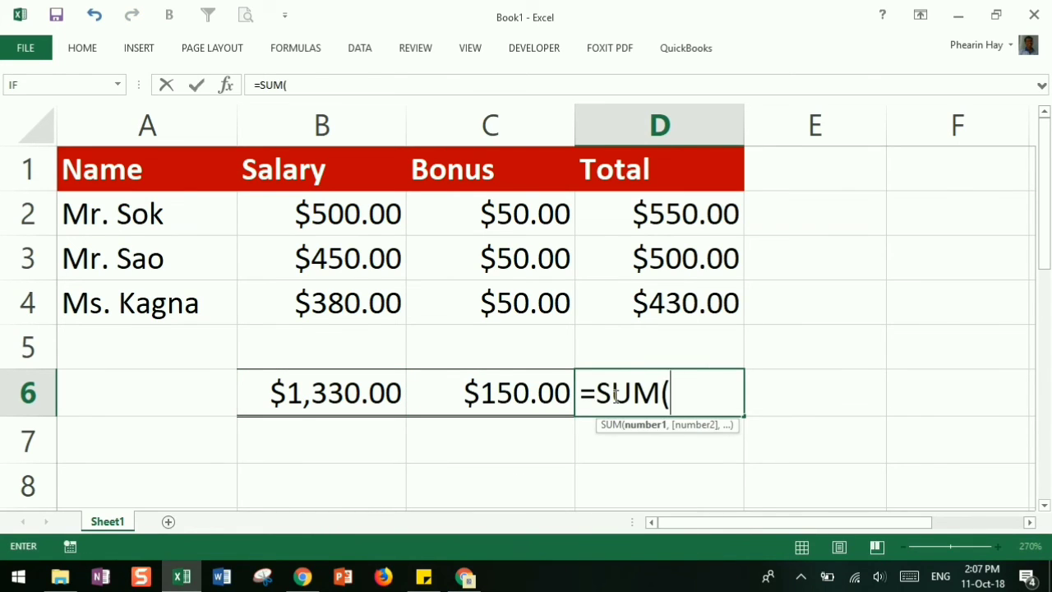
pyautogui.write('total')
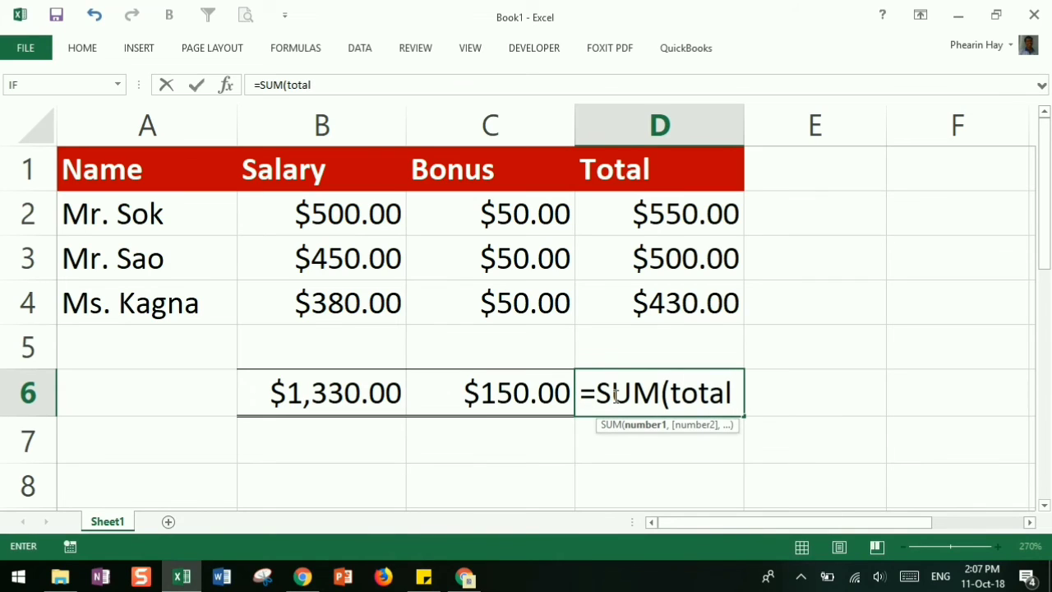
pyautogui.write(')')
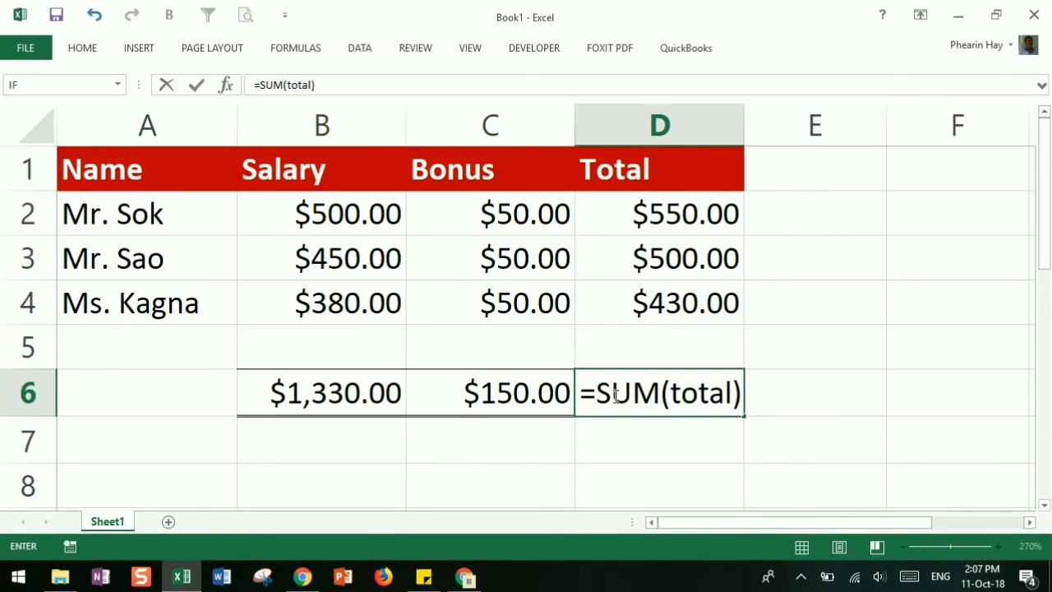
pyautogui.press('Return')
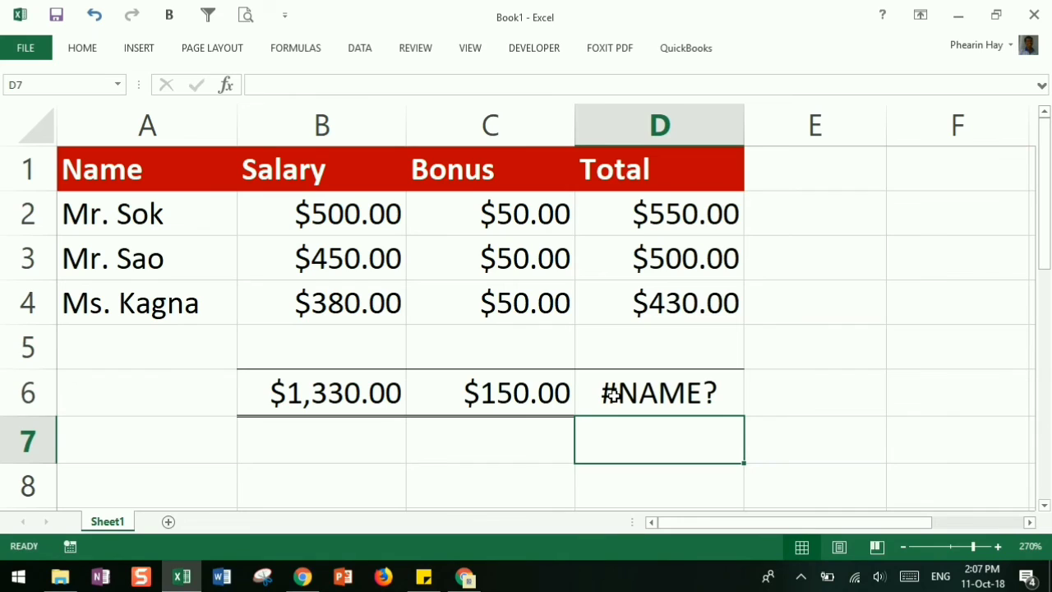
# Name D2:D4 'total' so D6's =SUM(total) resolves to $1,480.00
pyautogui.press('Up')
pyautogui.press('Up')
pyautogui.press('Up')
pyautogui.press('Up')
pyautogui.press('Up')
pyautogui.press('Up')
pyautogui.press('Down')
pyautogui.hotkey('shift', 'Down')
pyautogui.hotkey('shift', 'Down')
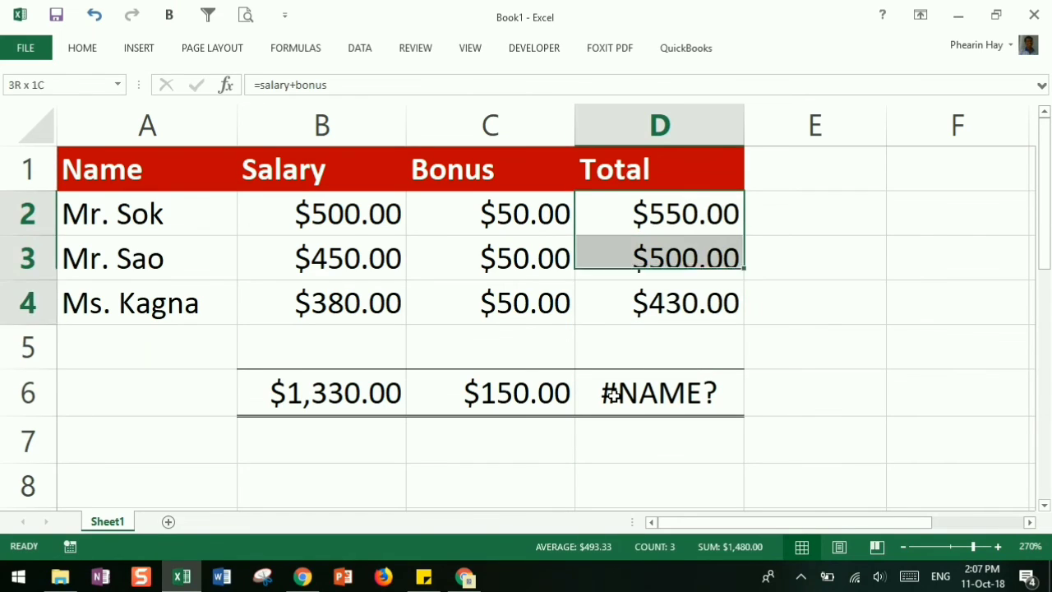
pyautogui.click(75, 87)
pyautogui.write('total')
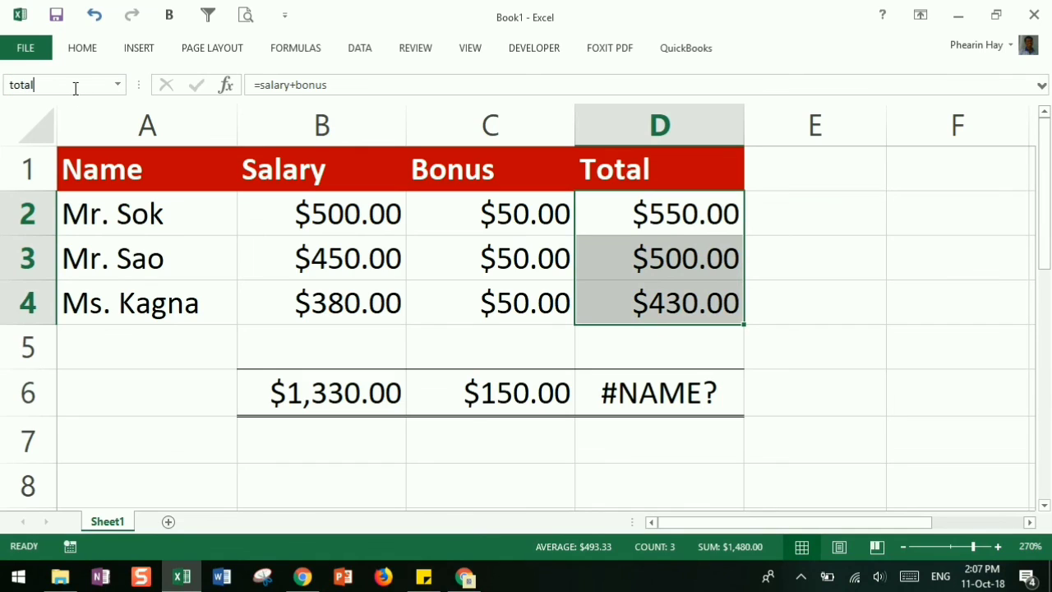
pyautogui.press('Return')
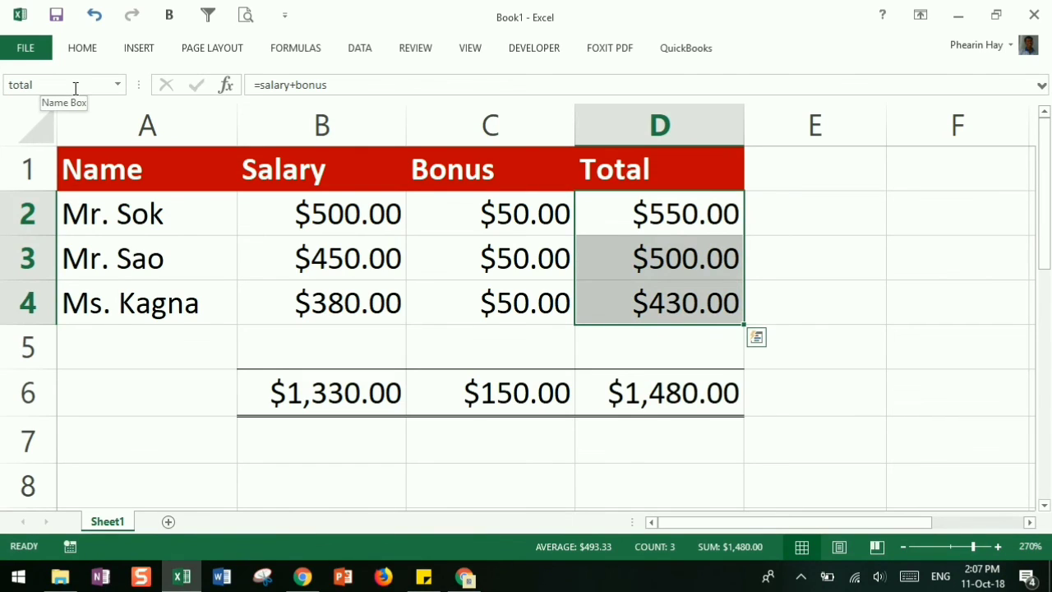
pyautogui.press('Down')
pyautogui.press('Down')
pyautogui.press('Down')
pyautogui.press('Down')
pyautogui.press('F2')
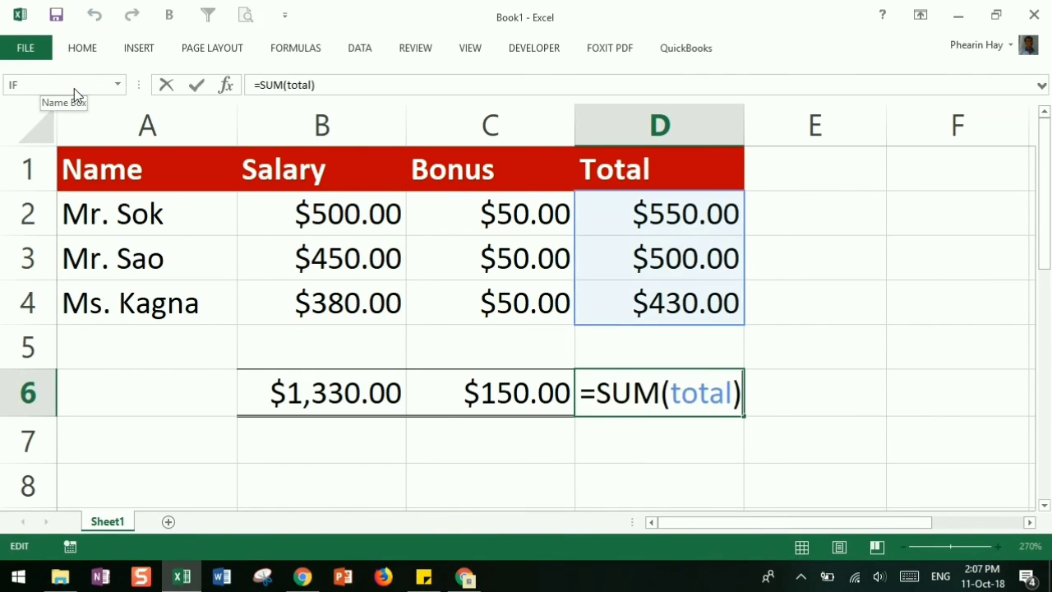